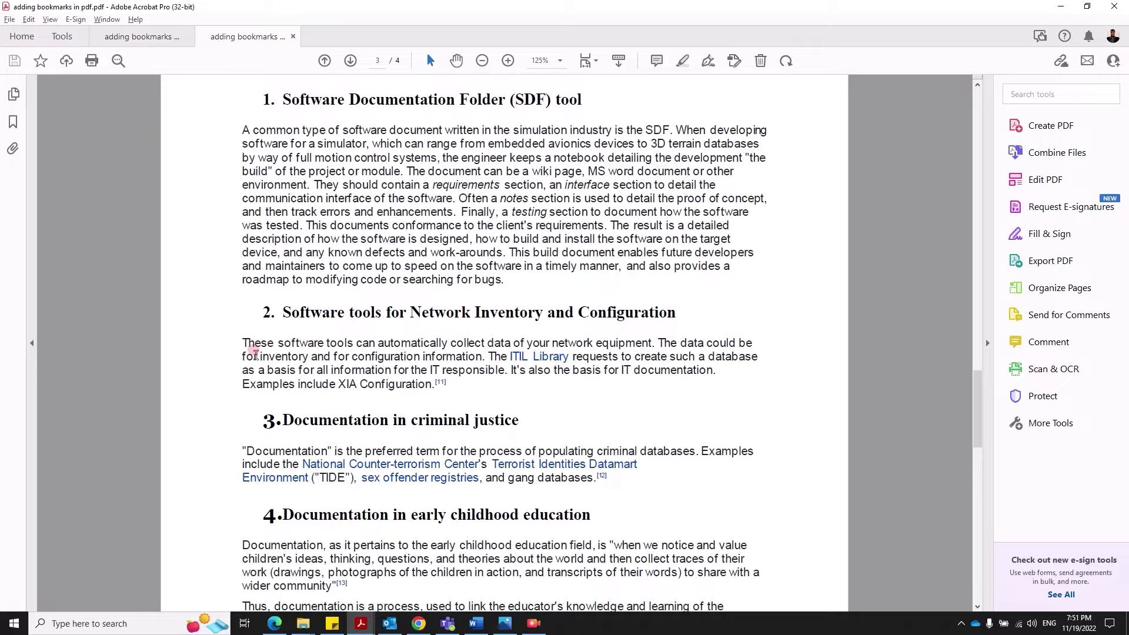
# - Show the Bookmarks panel and jump to Principles for producing documentation, then Producing documentation
pyautogui.click(12, 123)
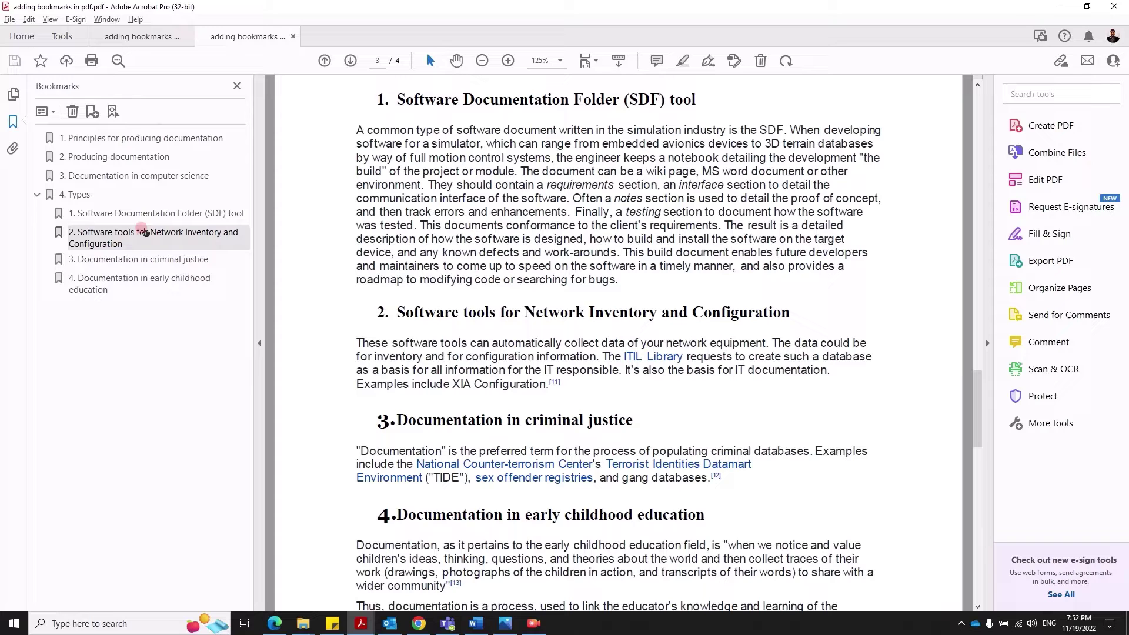
pyautogui.moveTo(983, 424); pyautogui.dragTo(991, 141)
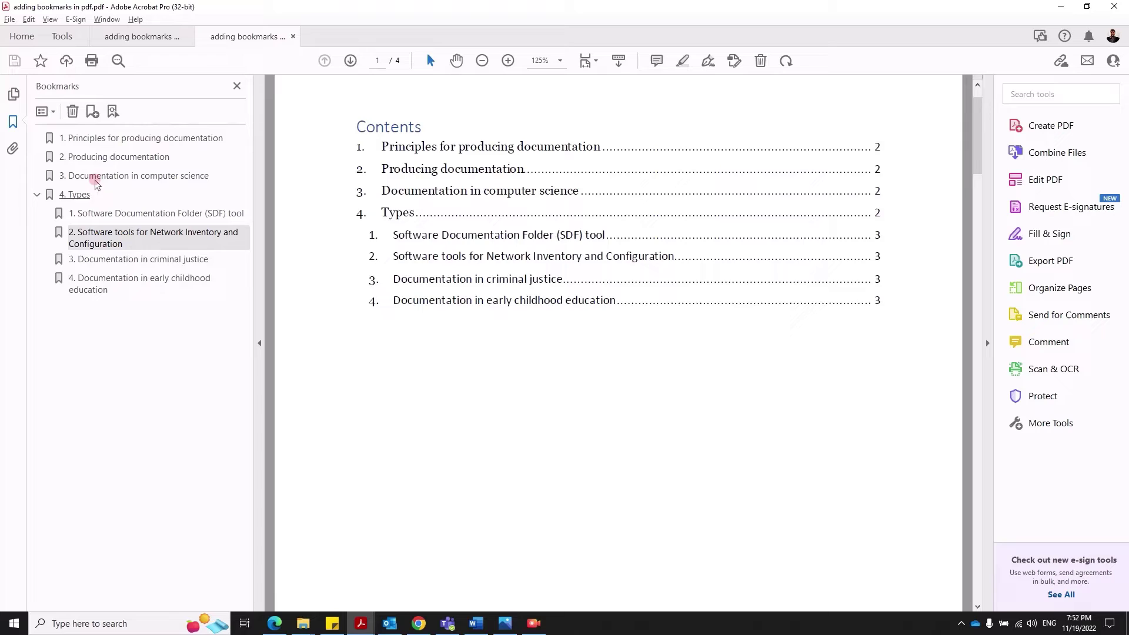
pyautogui.click(112, 139)
pyautogui.click(109, 159)
# - Jump through the SDF tool, network inventory, criminal justice and early childhood bookmarks, ending on Producing documentation
pyautogui.click(113, 213)
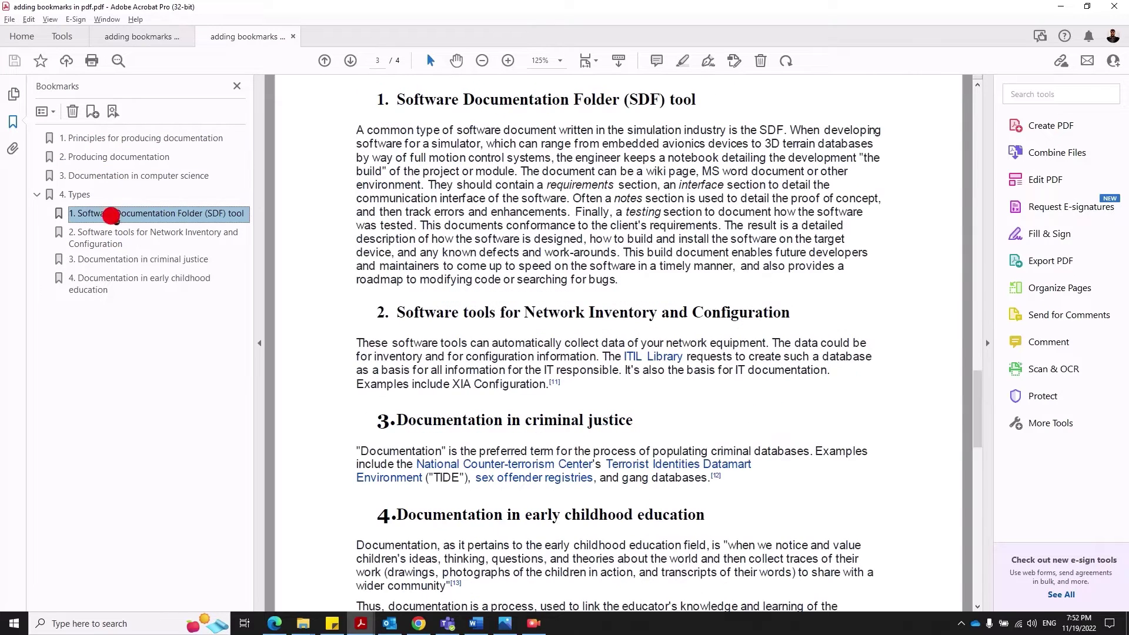
pyautogui.click(146, 235)
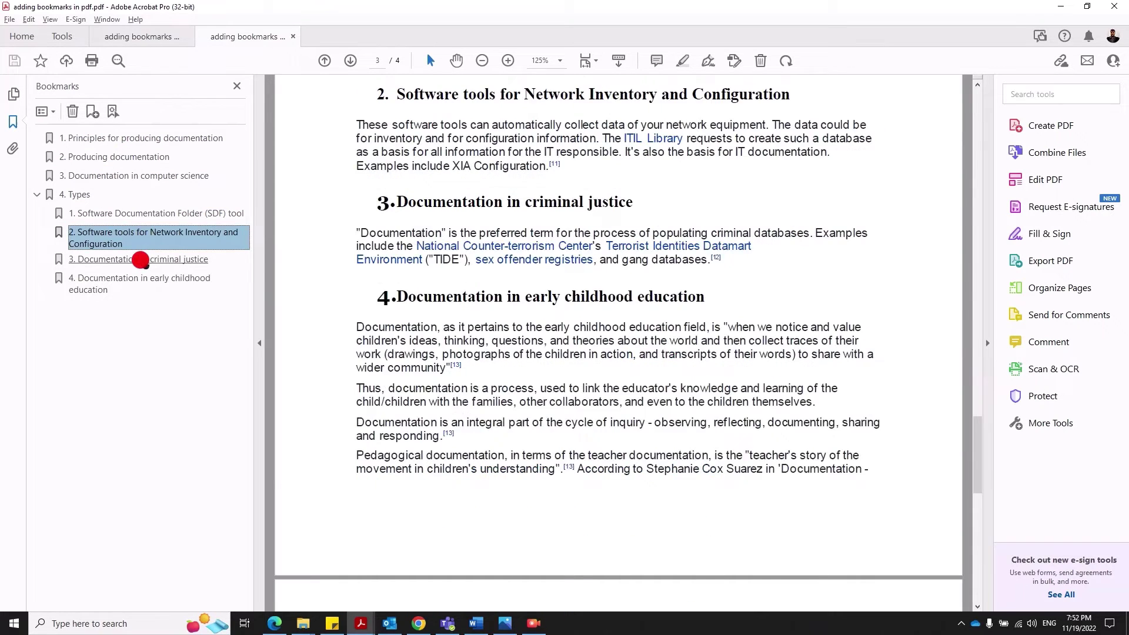
pyautogui.click(143, 259)
pyautogui.click(123, 278)
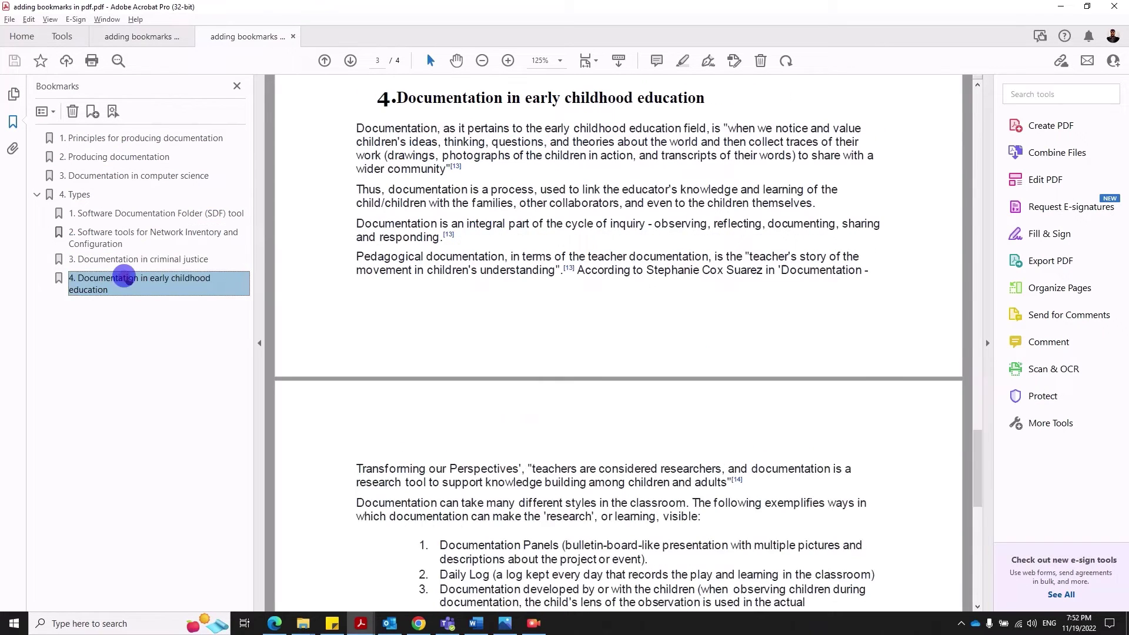
pyautogui.click(120, 140)
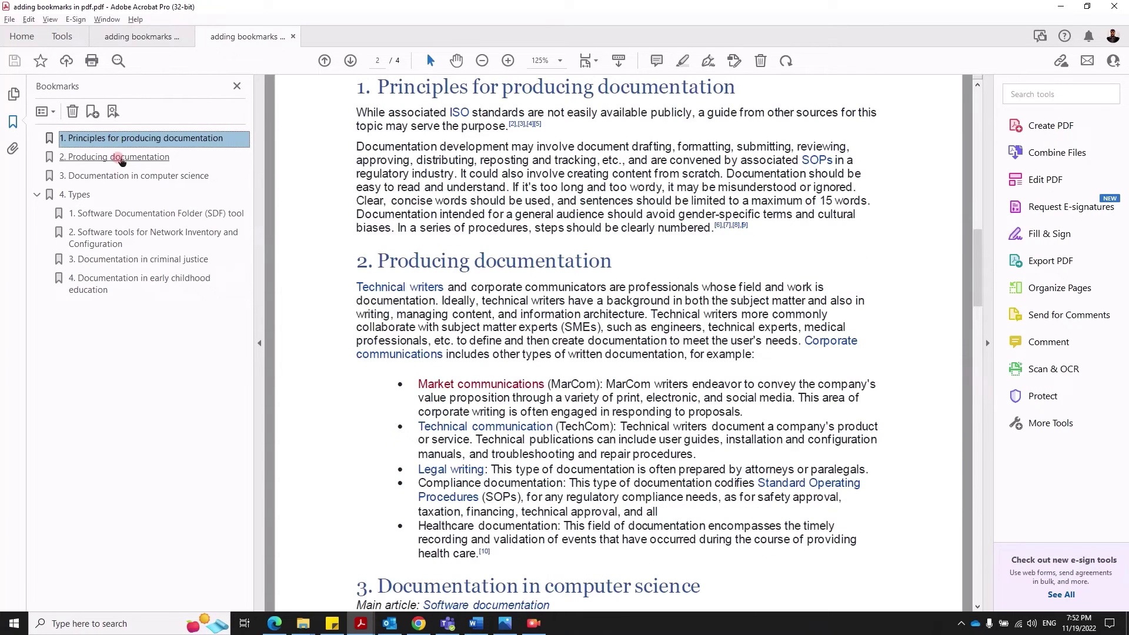
pyautogui.click(94, 157)
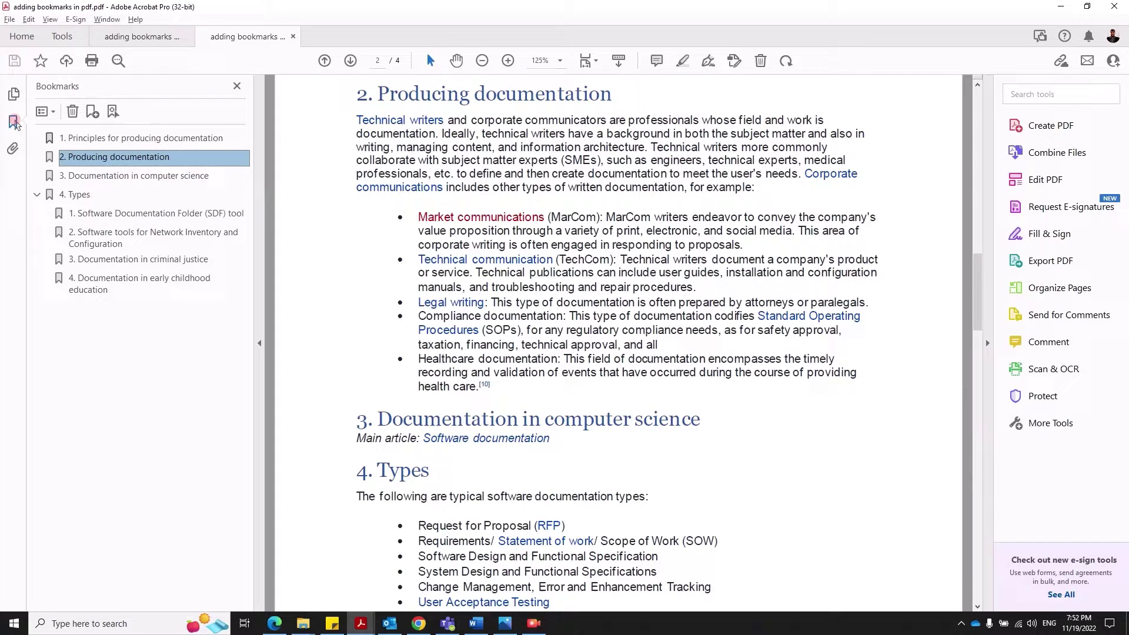
pyautogui.click(14, 121)
pyautogui.click(15, 121)
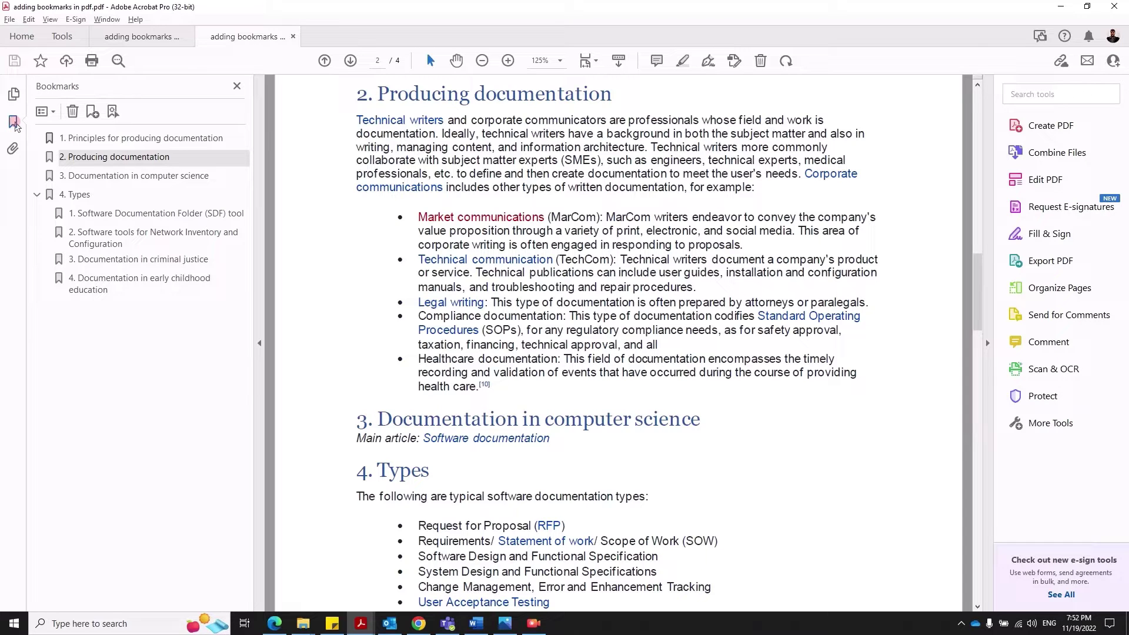
pyautogui.click(13, 124)
pyautogui.click(13, 123)
# - Switch to the Word source document and return to its top via the heading list
pyautogui.click(476, 623)
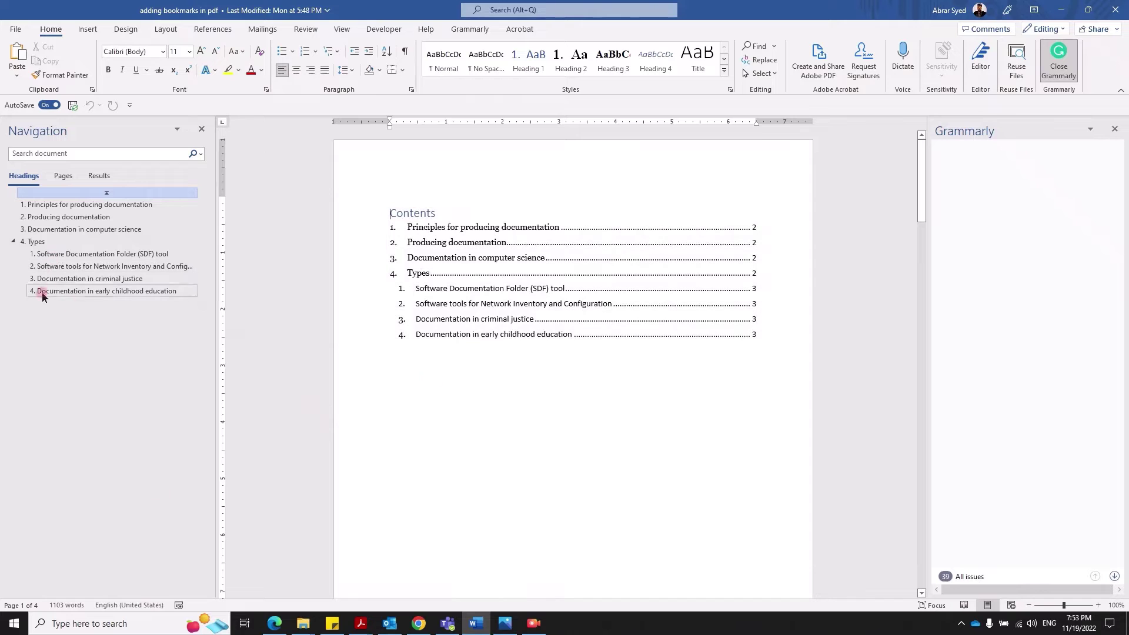
pyautogui.click(91, 204)
pyautogui.click(90, 192)
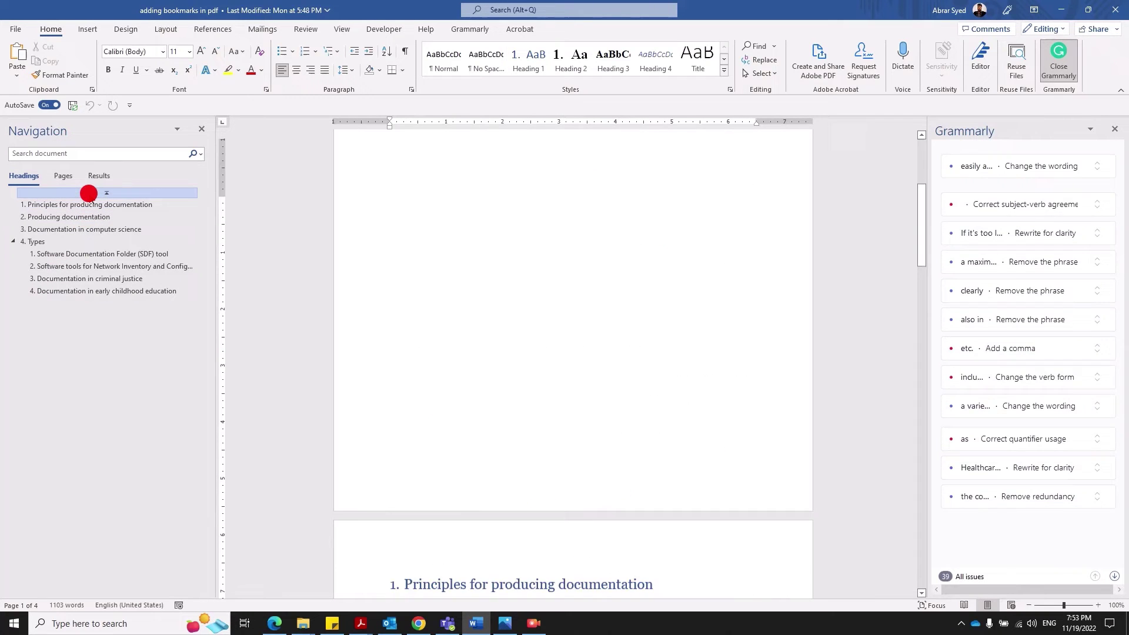
# - Close and reopen Word's Navigation pane, then compare against the PDF in Acrobat
pyautogui.click(201, 128)
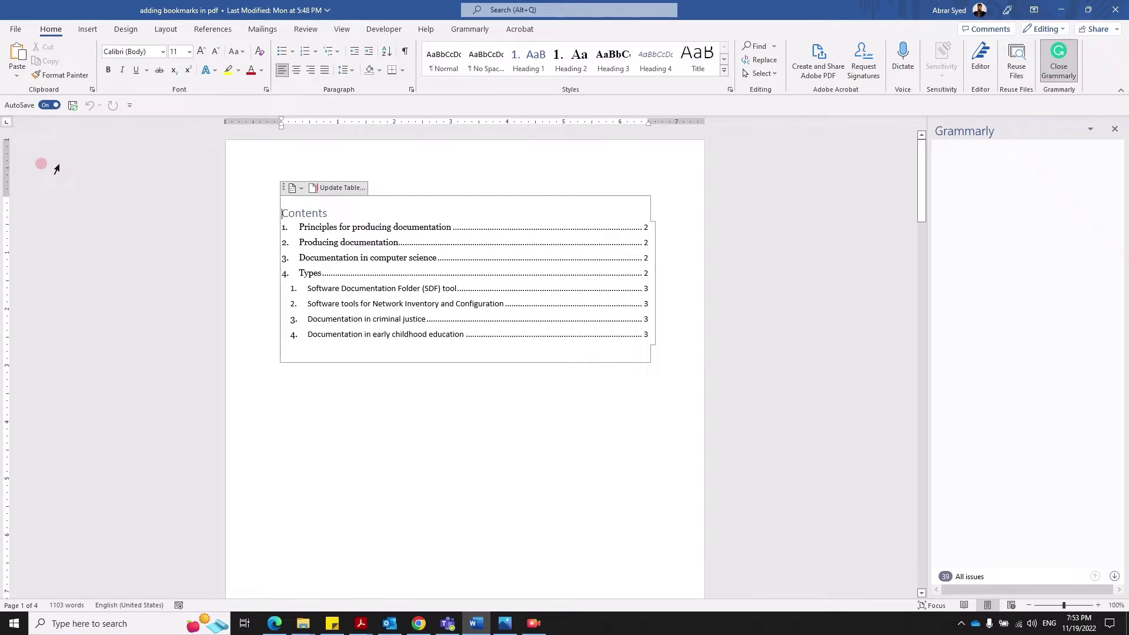
pyautogui.click(344, 29)
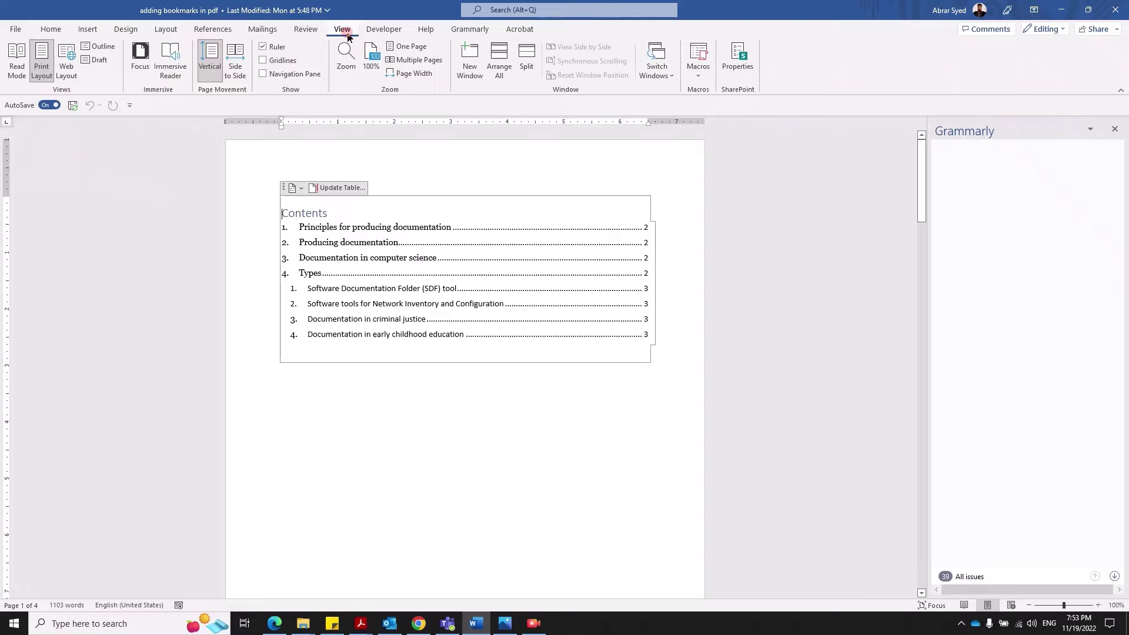
pyautogui.click(261, 73)
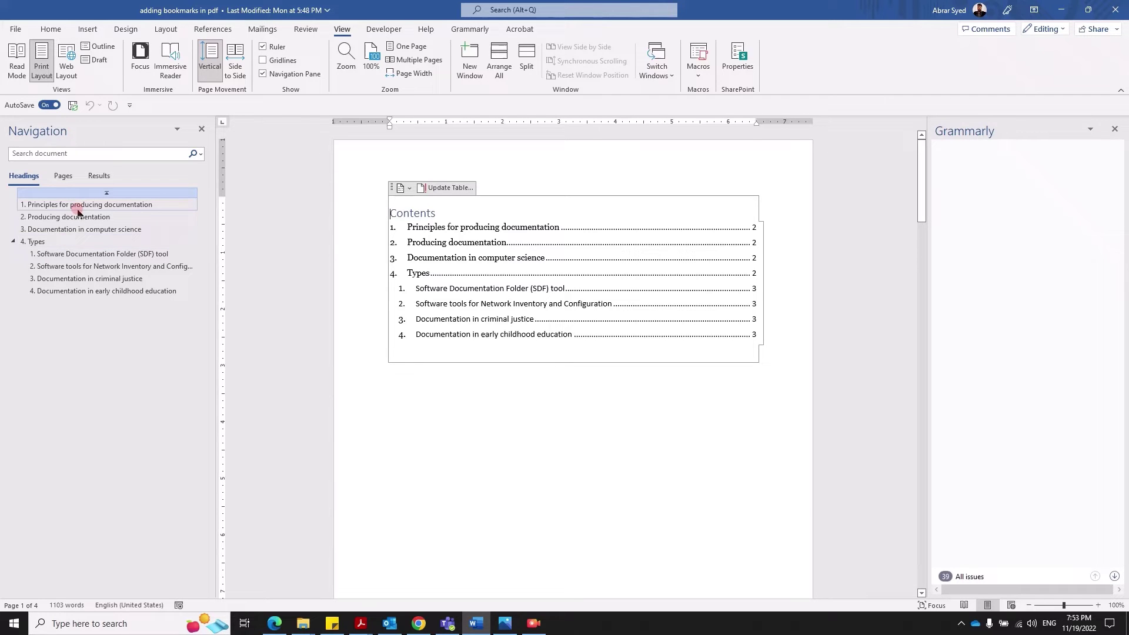
pyautogui.hotkey('alt', 'Tab')
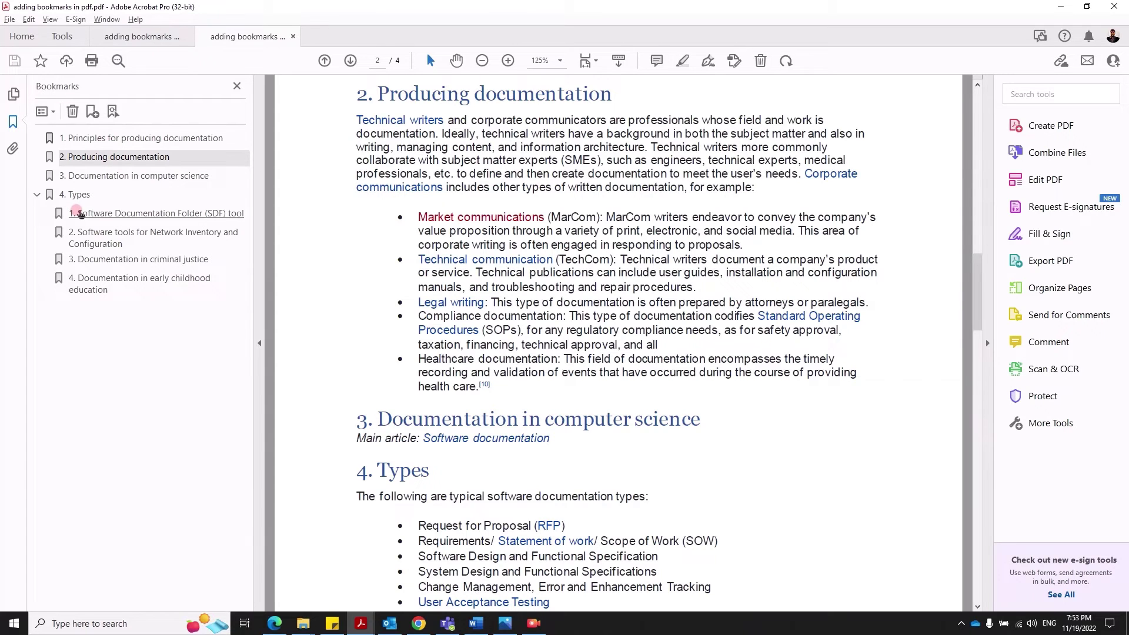
pyautogui.hotkey('alt', 'Tab')
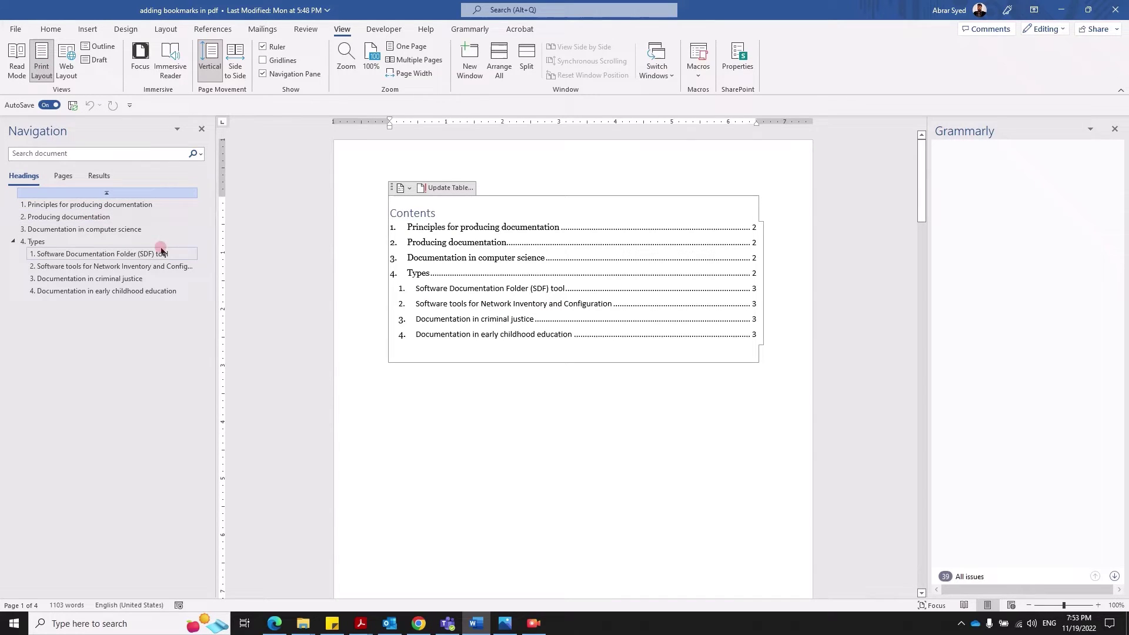
# - Save as Adobe PDF with Create Bookmarks and Convert Word Headings to Bookmarks enabled
pyautogui.click(19, 32)
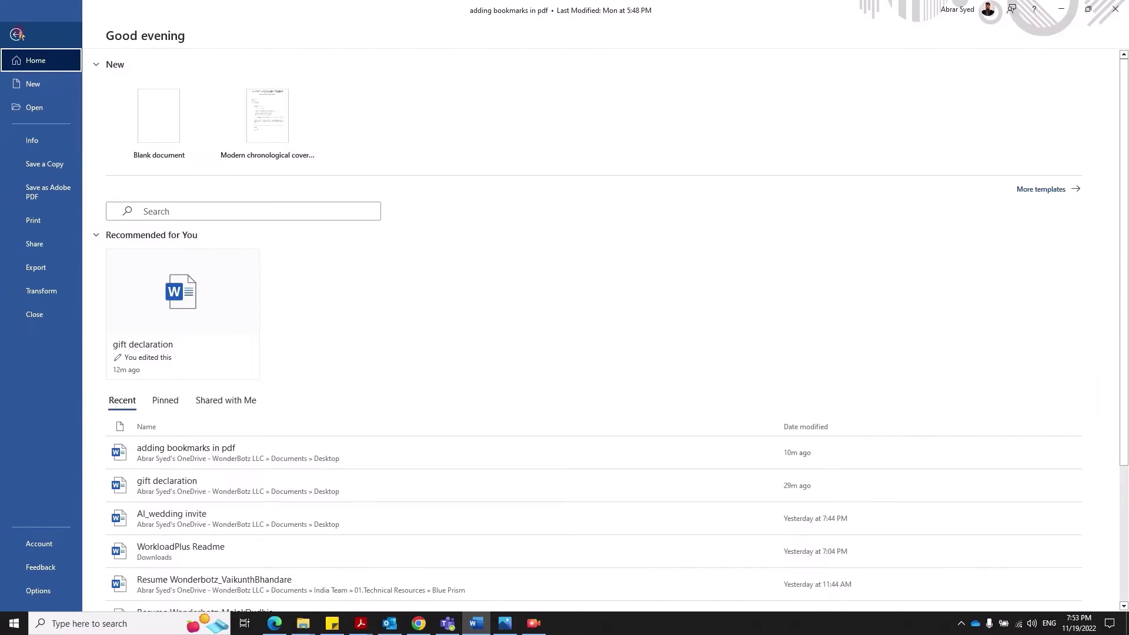
pyautogui.click(54, 194)
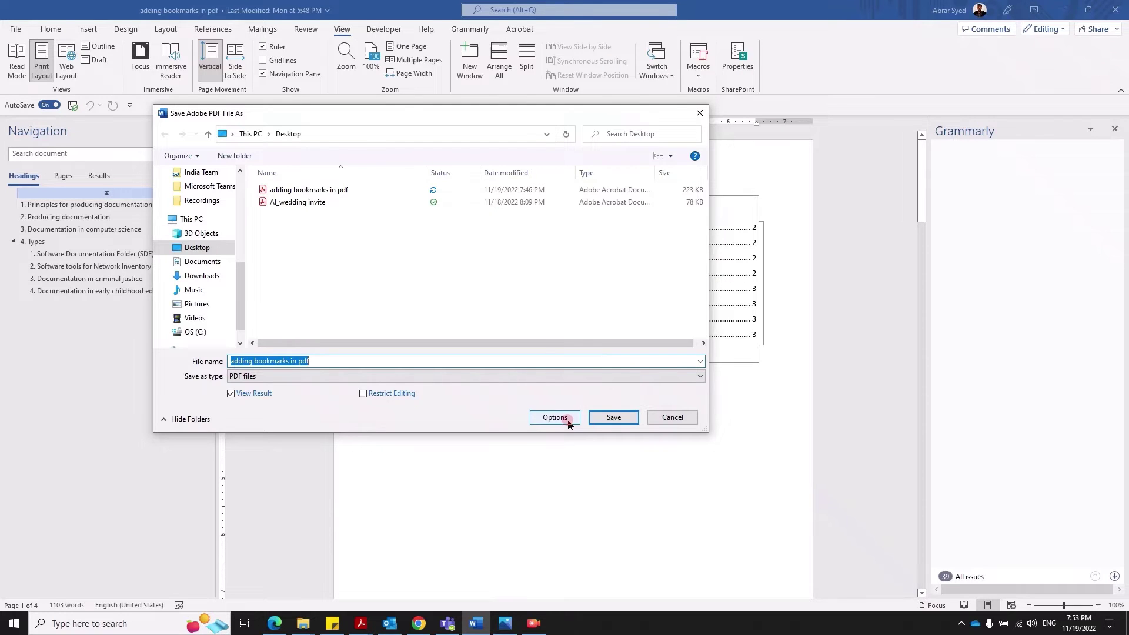
pyautogui.click(566, 420)
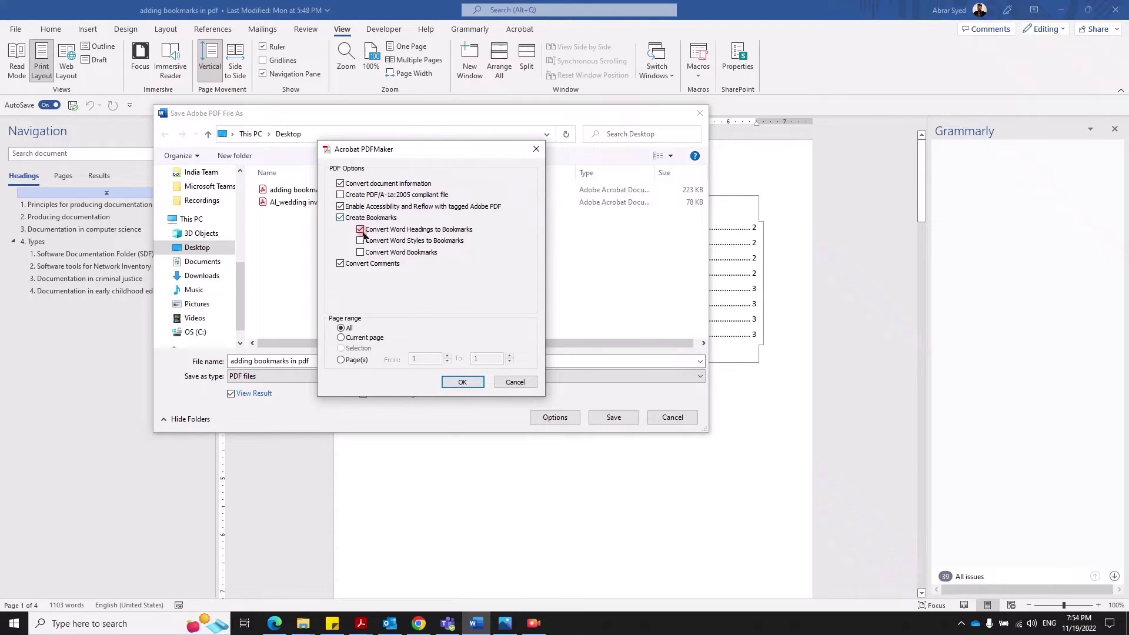
pyautogui.click(461, 382)
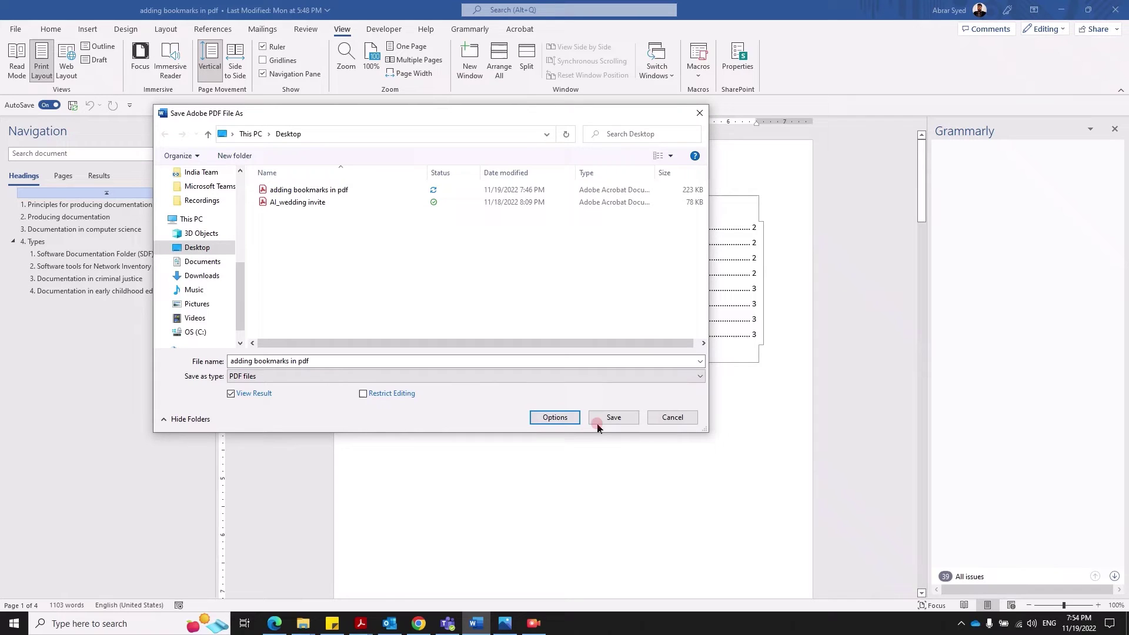
pyautogui.click(607, 420)
# - Overwrite adding bookmarks in pdf.pdf and show the new PDF's heading bookmarks in Acrobat
pyautogui.click(590, 312)
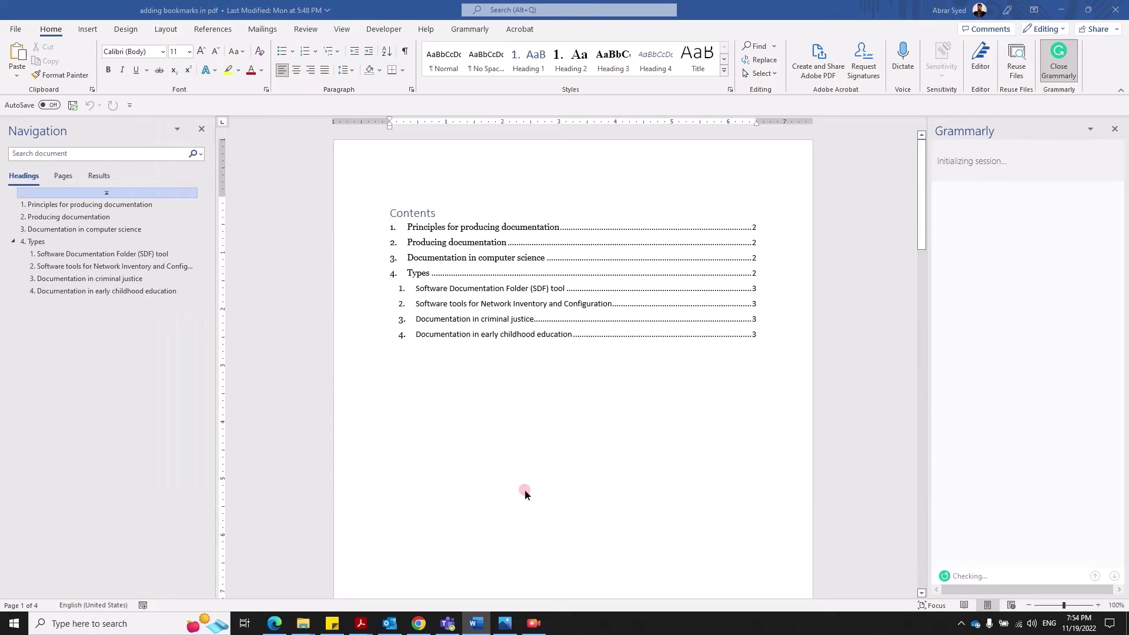
pyautogui.hotkey('alt', 'Tab')
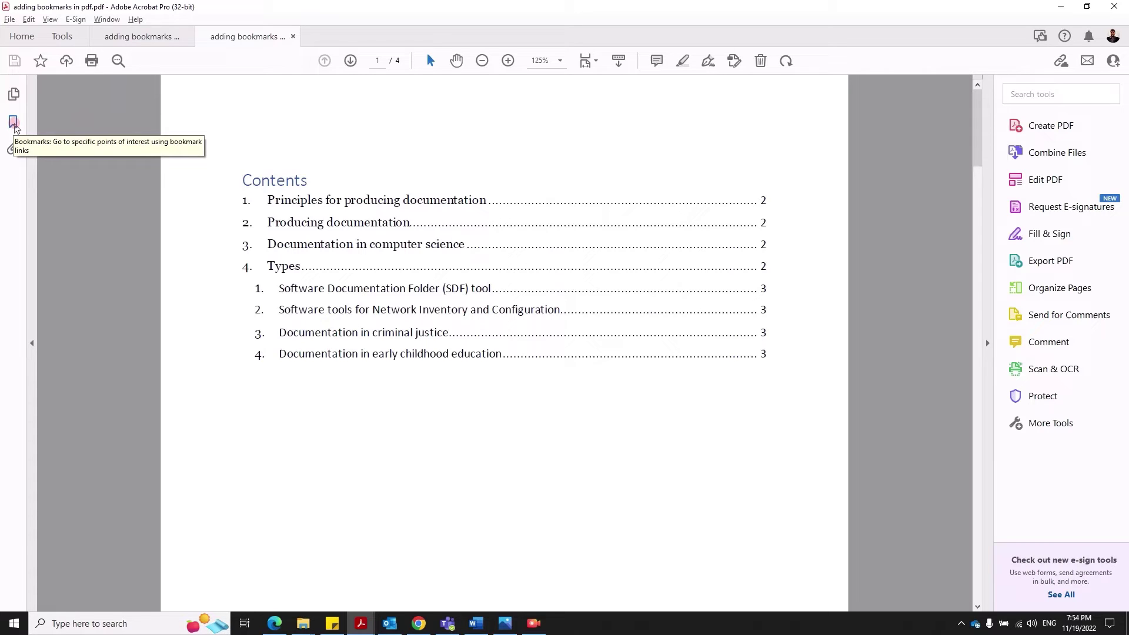
pyautogui.click(14, 123)
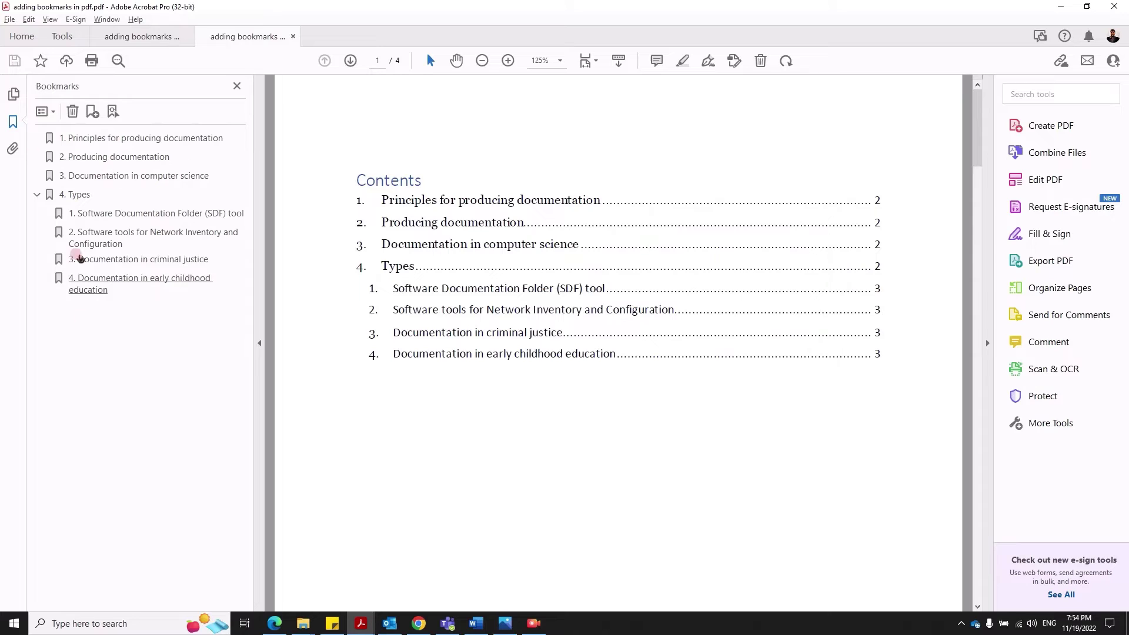
pyautogui.click(13, 124)
pyautogui.click(15, 125)
# - Set the PDF's Initial View navigation tab to Bookmarks Panel and Page in Document Properties
pyautogui.click(10, 19)
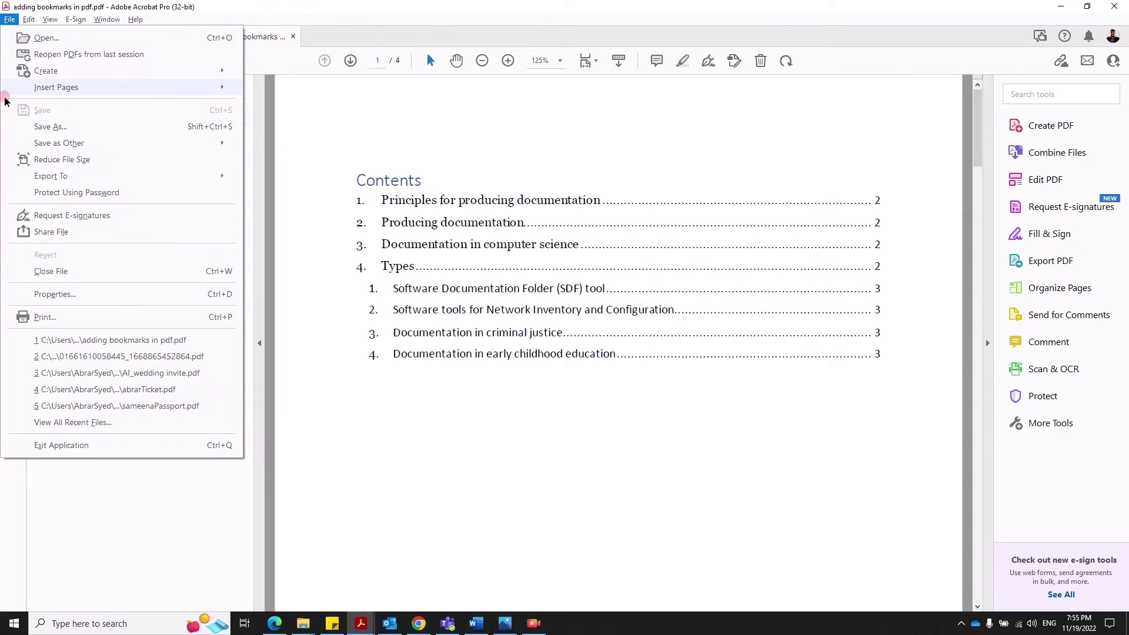
pyautogui.click(48, 296)
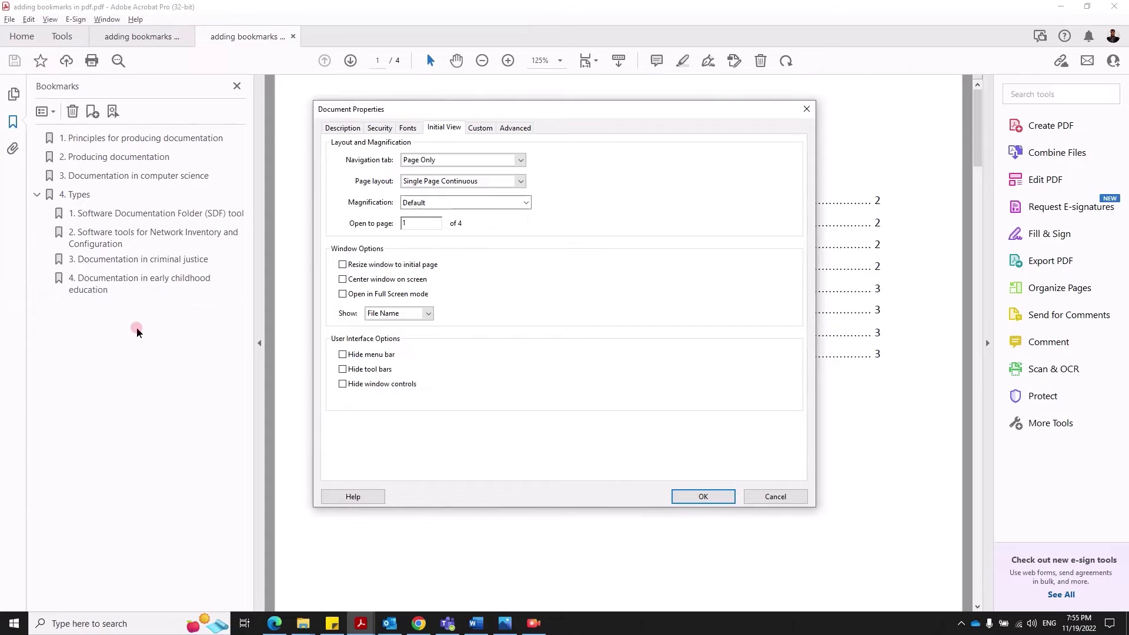
pyautogui.click(441, 128)
pyautogui.click(520, 160)
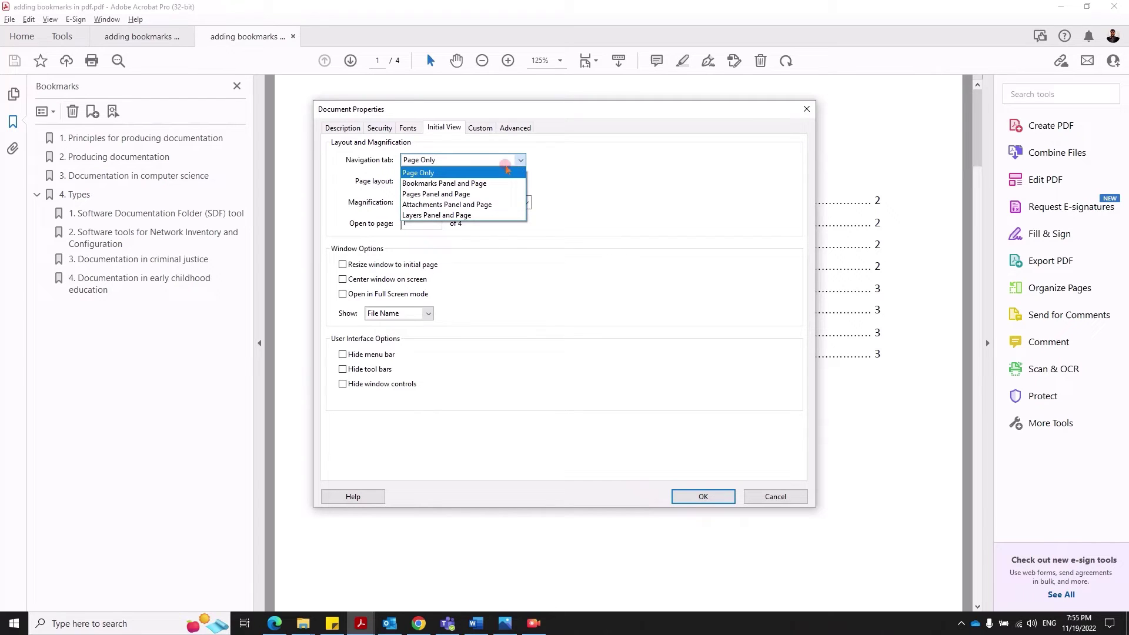
pyautogui.click(458, 184)
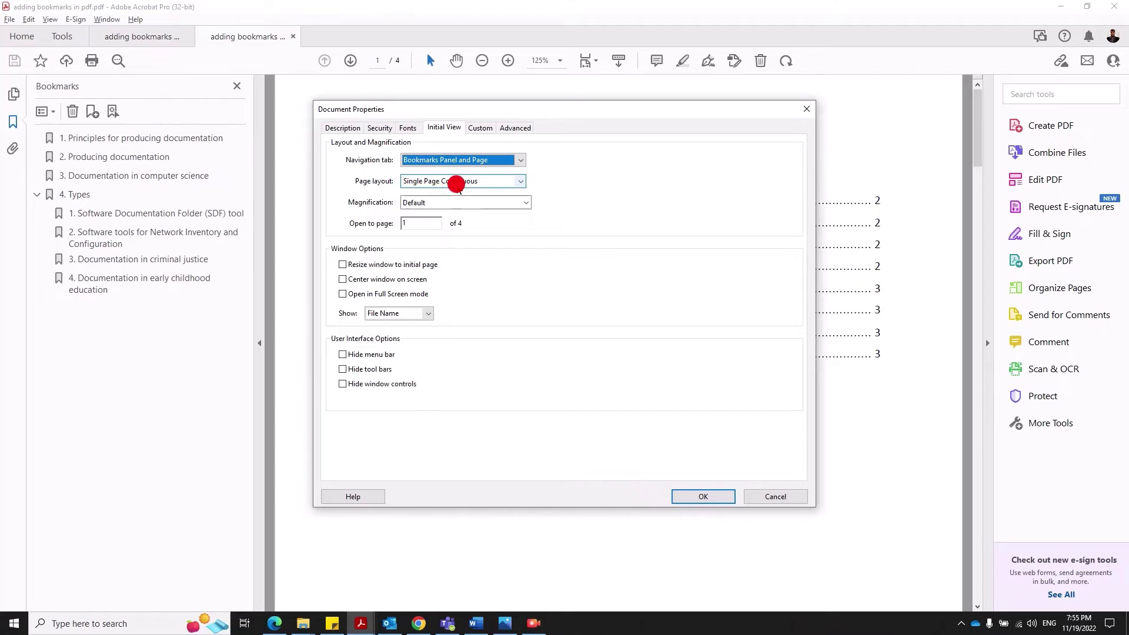
pyautogui.click(703, 498)
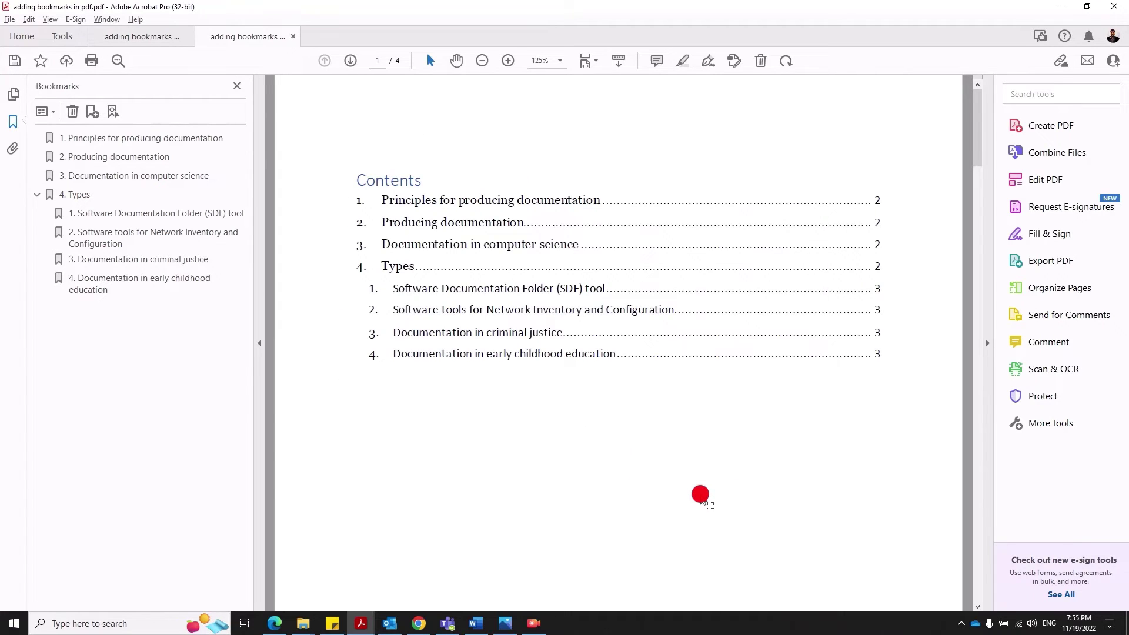
# - Close the duplicate PDF tab saving its changes, then exit Acrobat
pyautogui.click(293, 37)
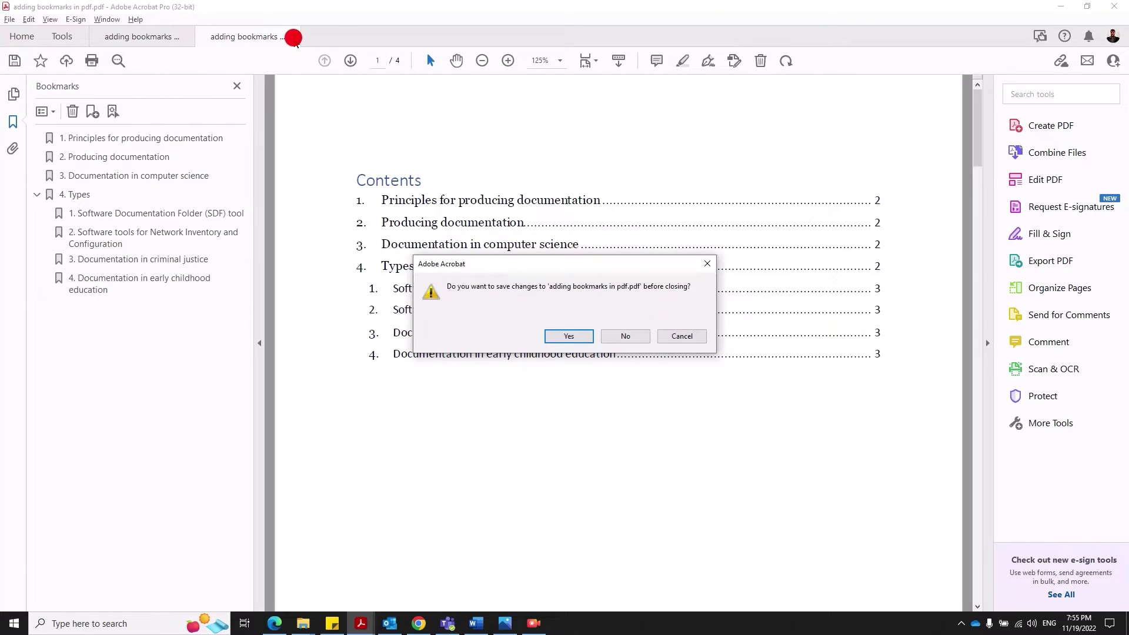
pyautogui.click(573, 339)
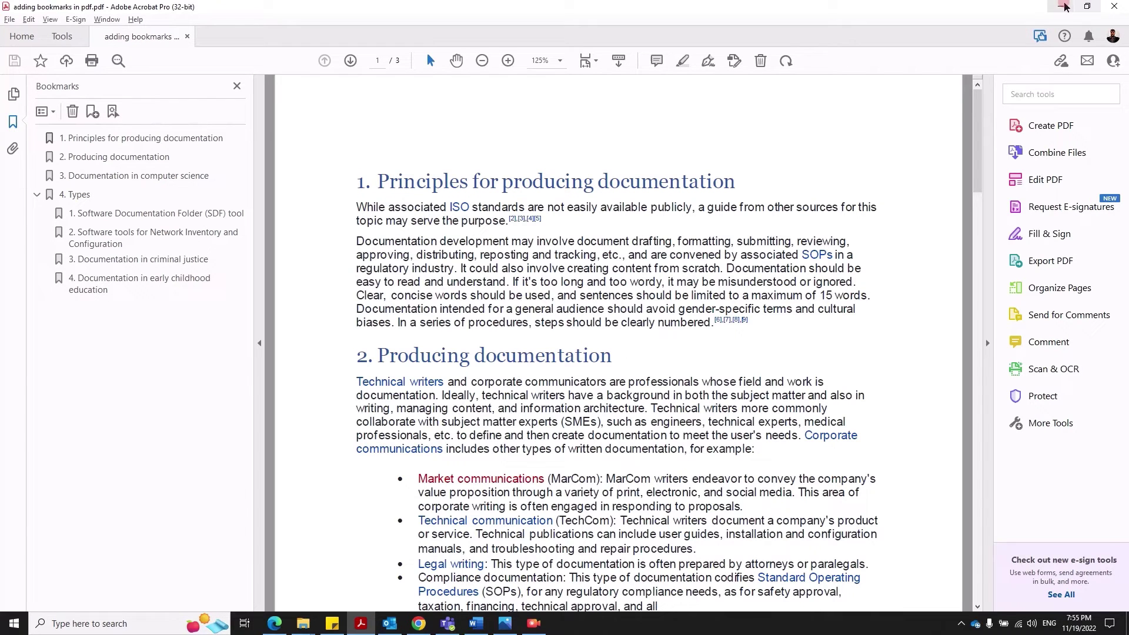
pyautogui.click(1115, 8)
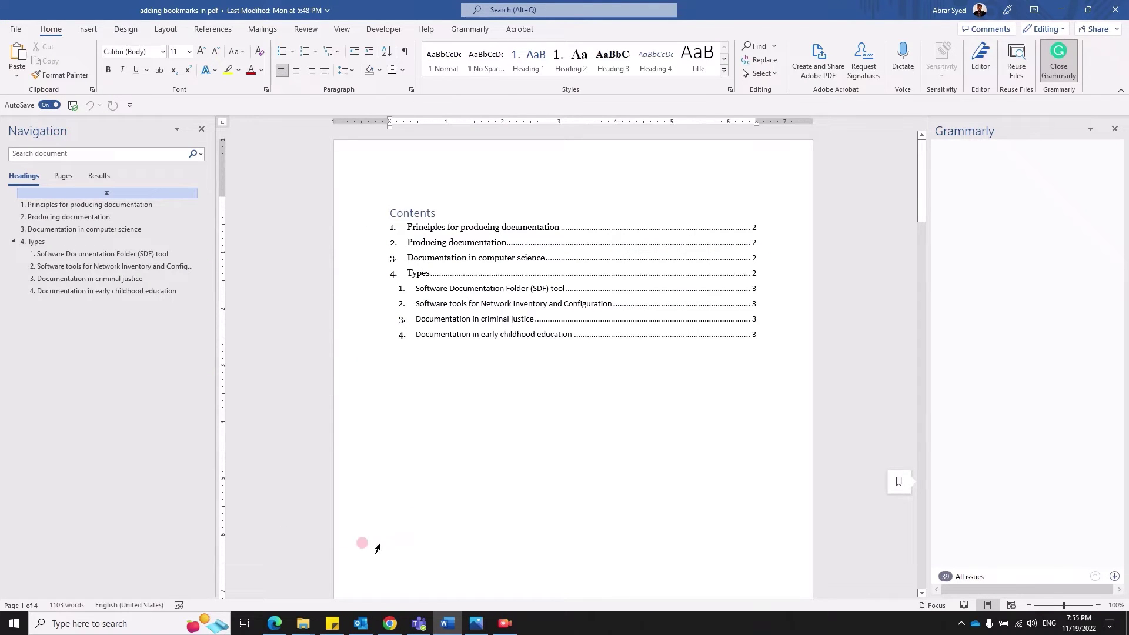
# - Open adding bookmarks in pdf.pdf from the Desktop folder in File Explorer
pyautogui.moveTo(310, 625)
pyautogui.click(261, 578)
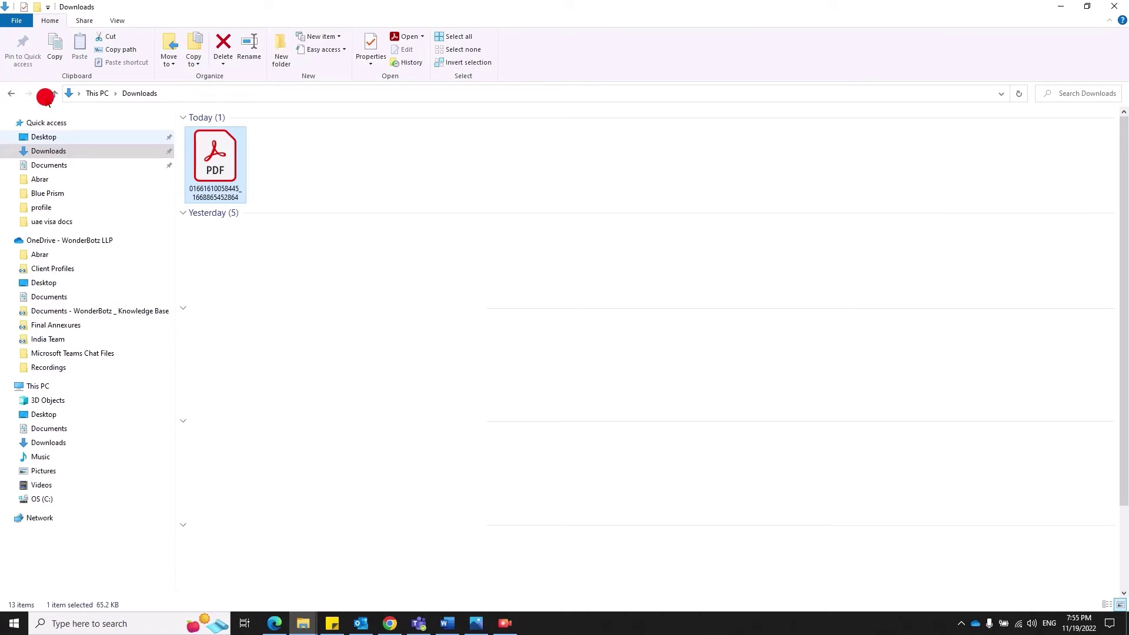
pyautogui.click(47, 138)
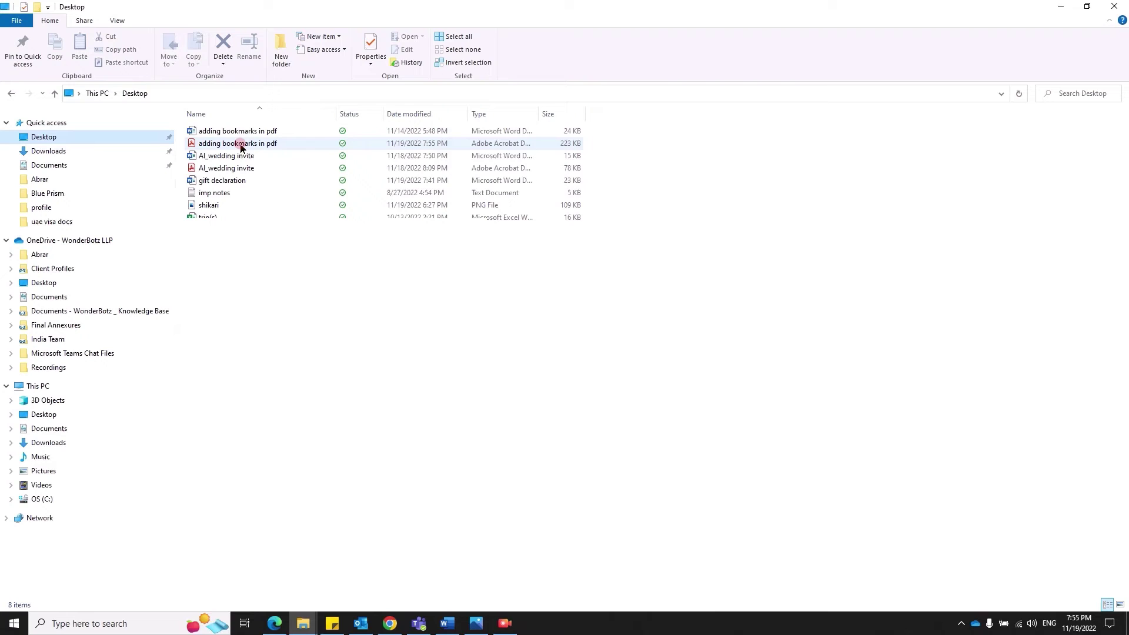
pyautogui.moveTo(240, 147)
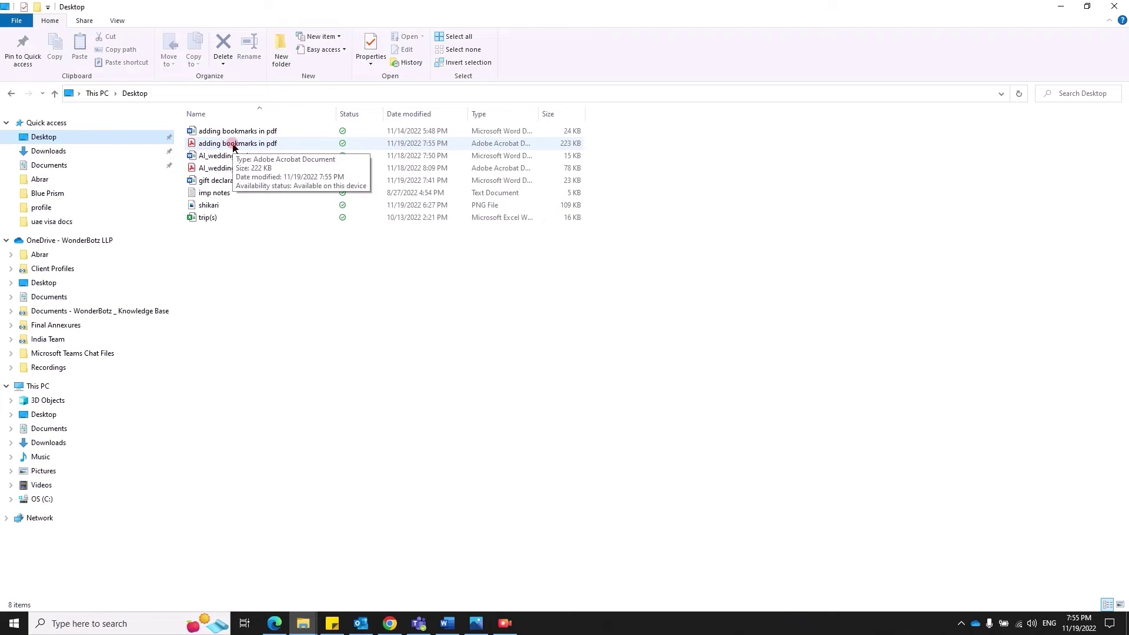
pyautogui.doubleClick(234, 147)
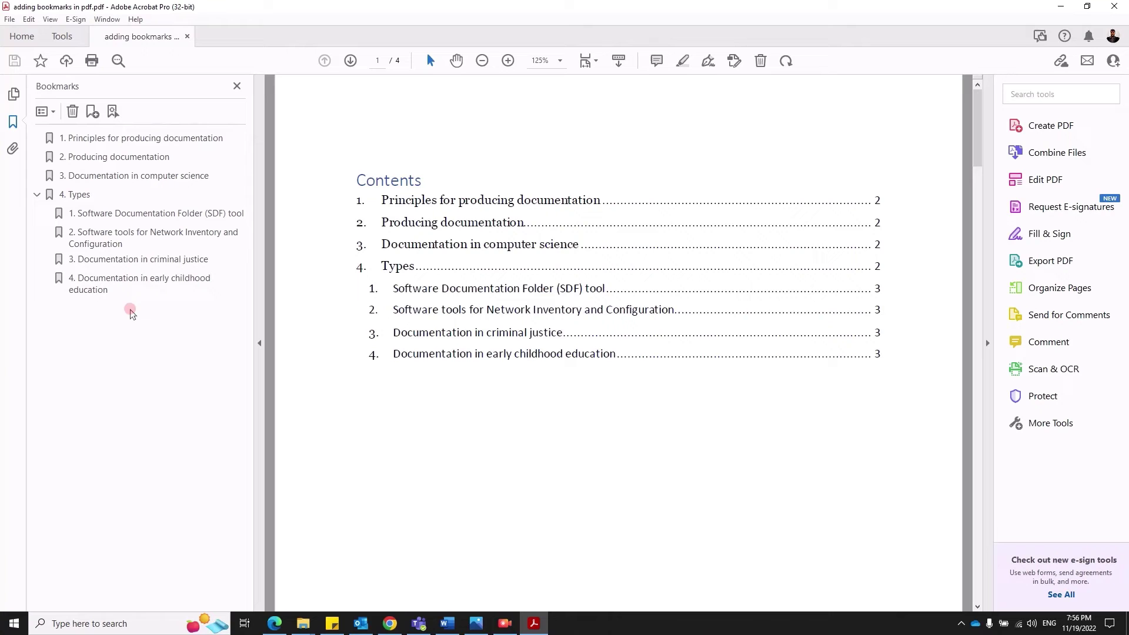
# - Set the Initial View magnification to 400% in Document Properties and save the PDF
pyautogui.click(9, 20)
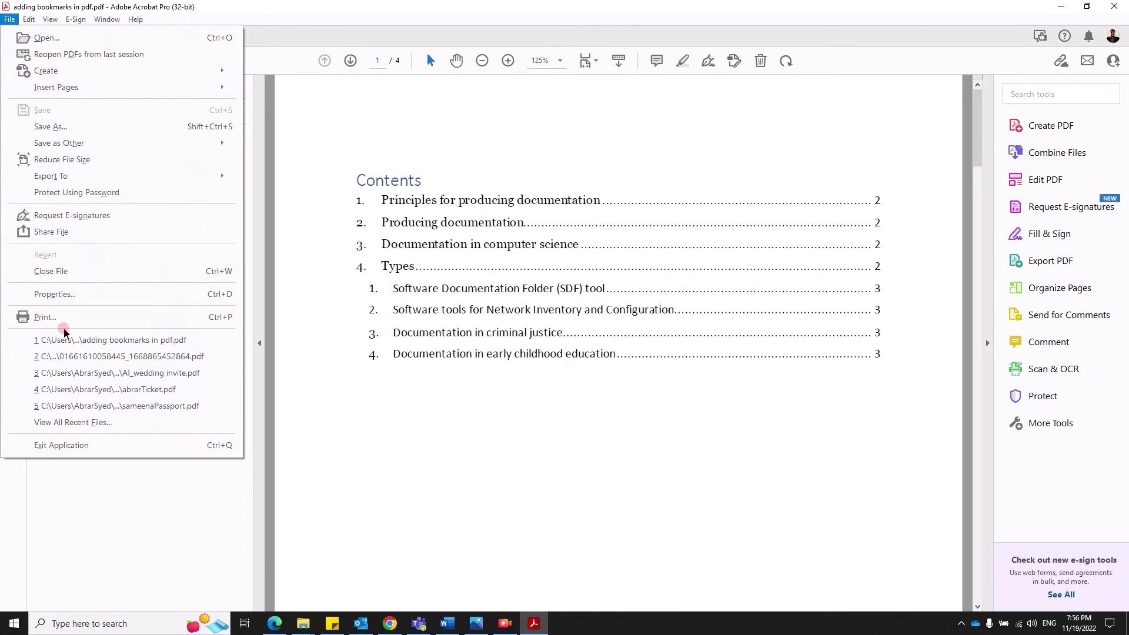
pyautogui.click(57, 295)
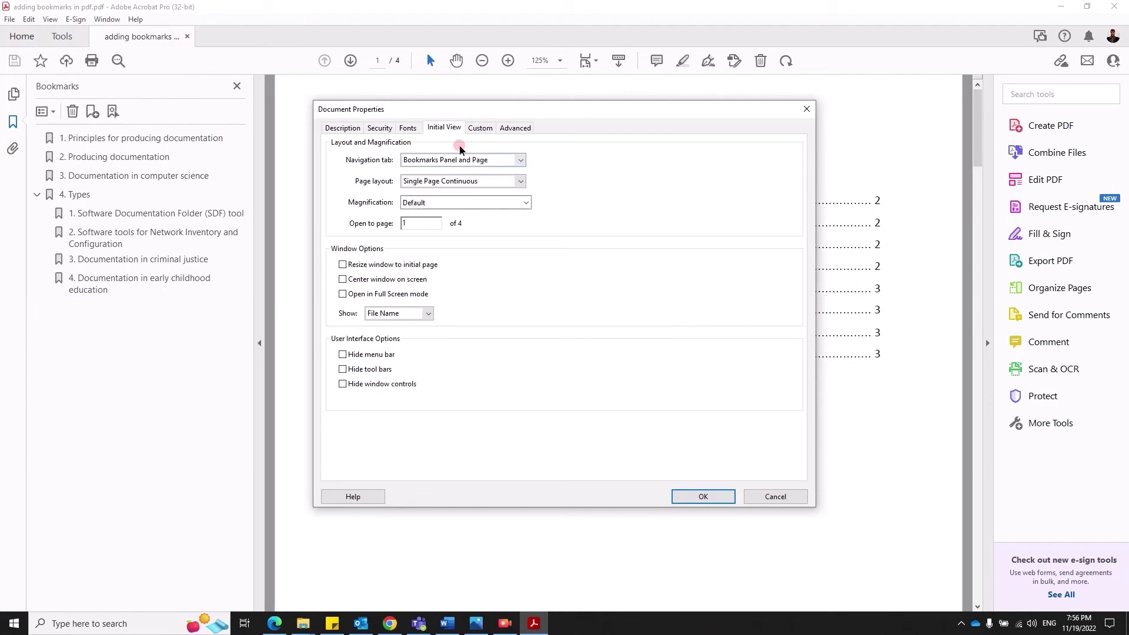
pyautogui.click(453, 129)
pyautogui.click(526, 203)
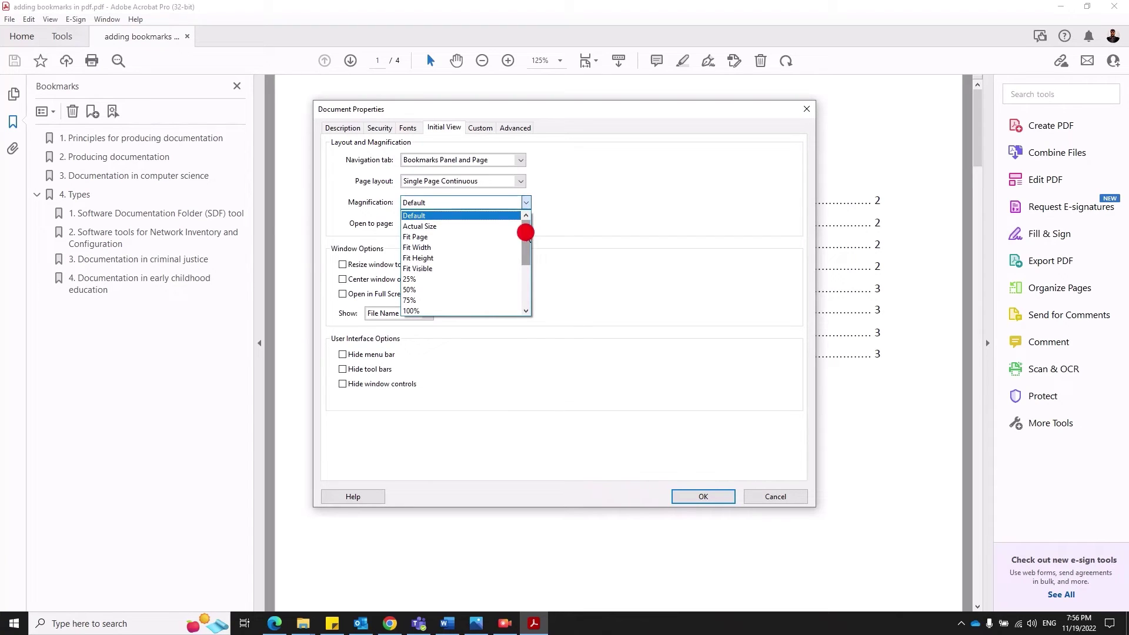
pyautogui.moveTo(526, 235); pyautogui.dragTo(468, 259)
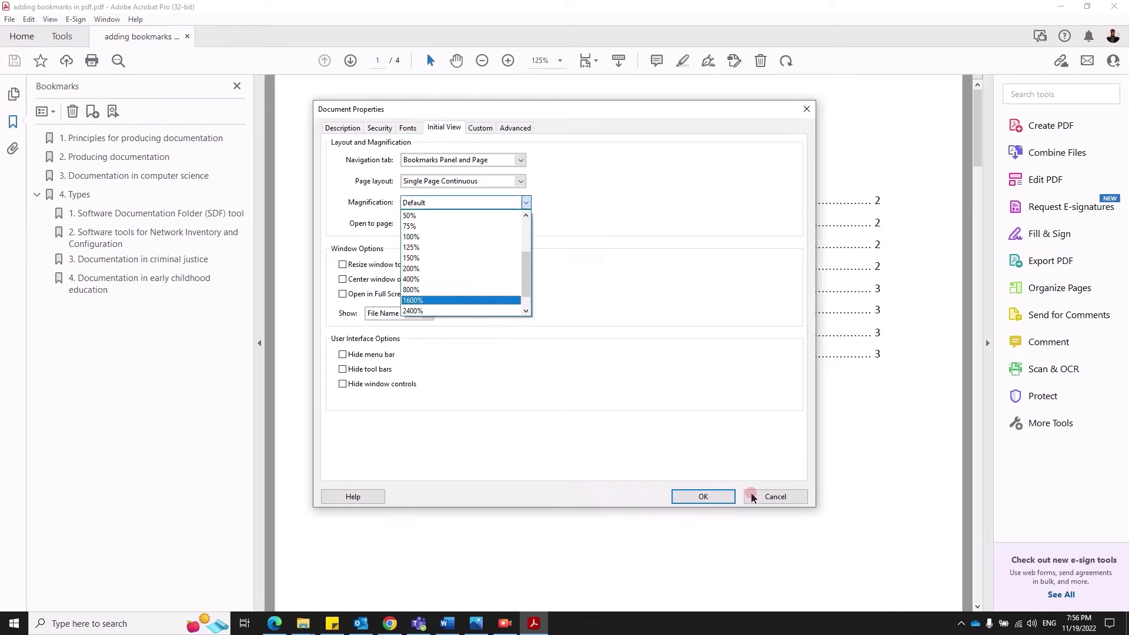
pyautogui.press('Up')
pyautogui.press('Up')
pyautogui.click(597, 469)
pyautogui.click(702, 498)
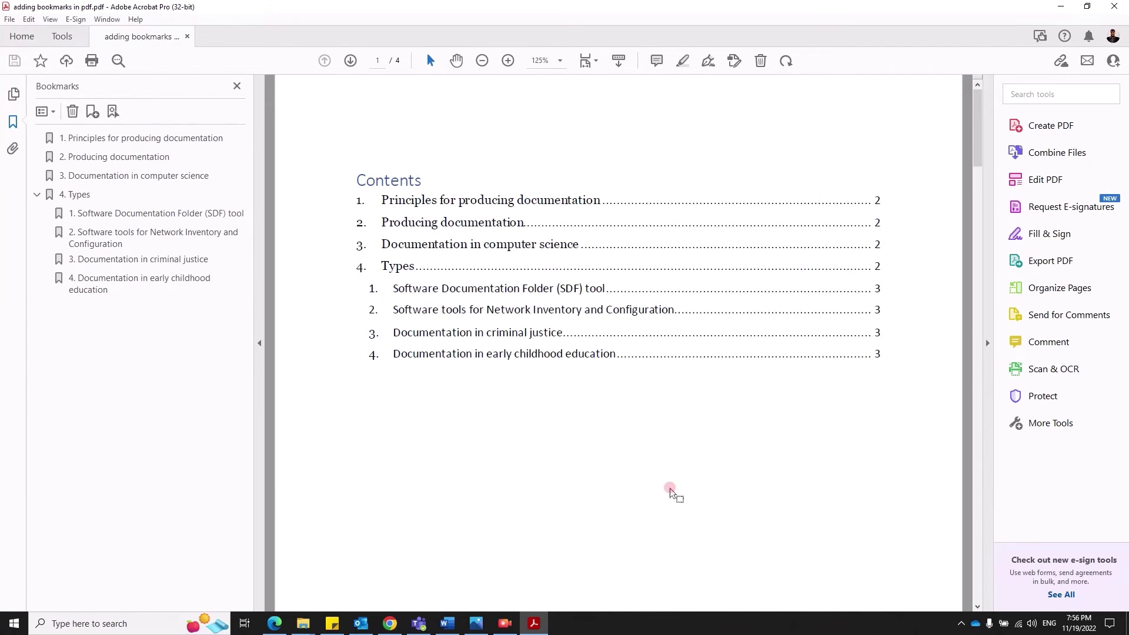
pyautogui.click(10, 61)
# - Close Acrobat and reopen the PDF from the Desktop to check its opening view
pyautogui.click(1114, 5)
pyautogui.click(273, 144)
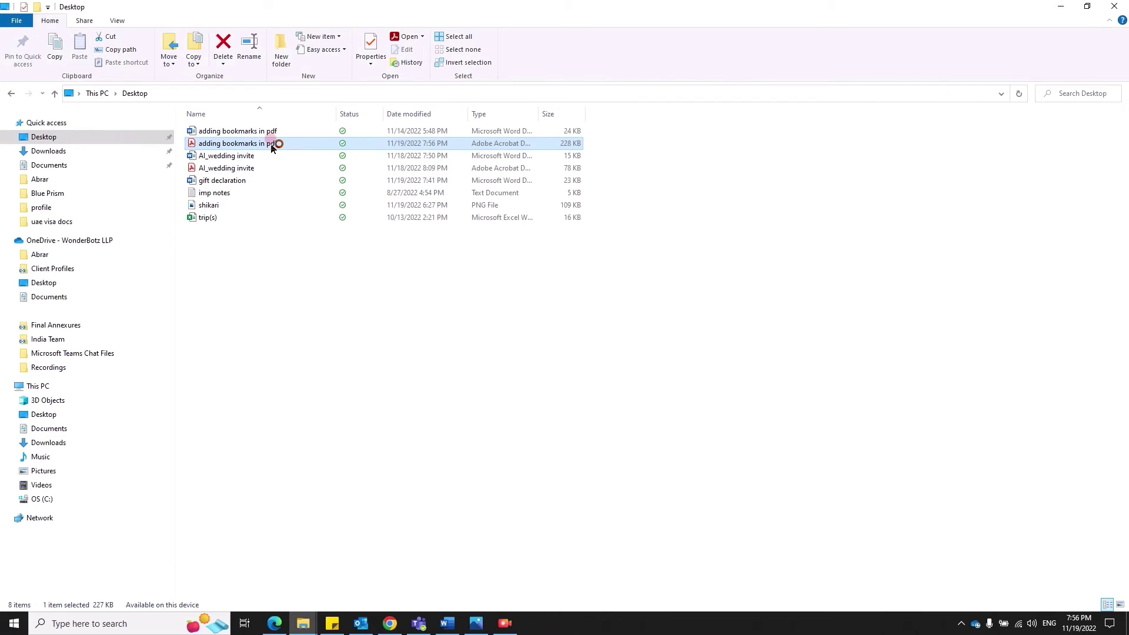
pyautogui.doubleClick(271, 145)
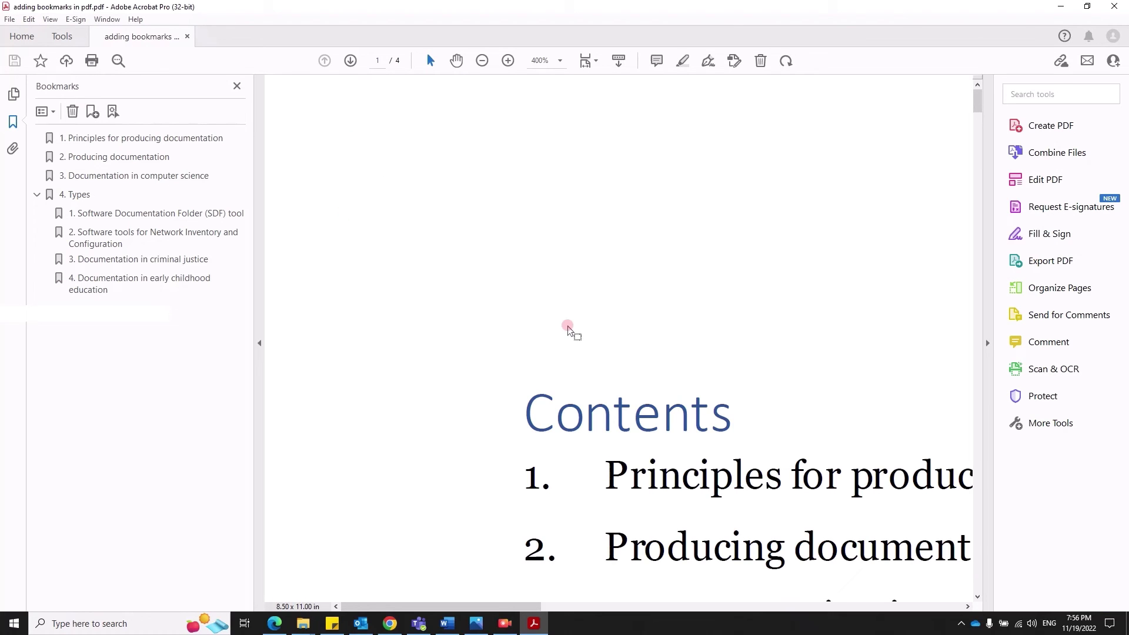
pyautogui.scroll(-5, 624, 331)
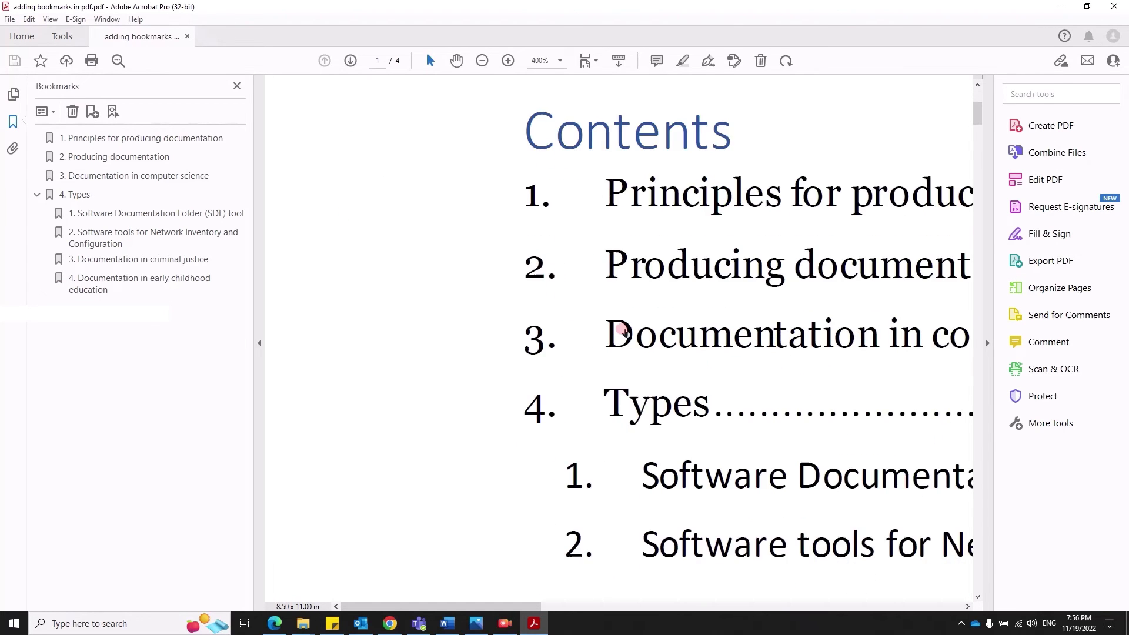
pyautogui.scroll(-2, 625, 331)
pyautogui.scroll(3, 624, 331)
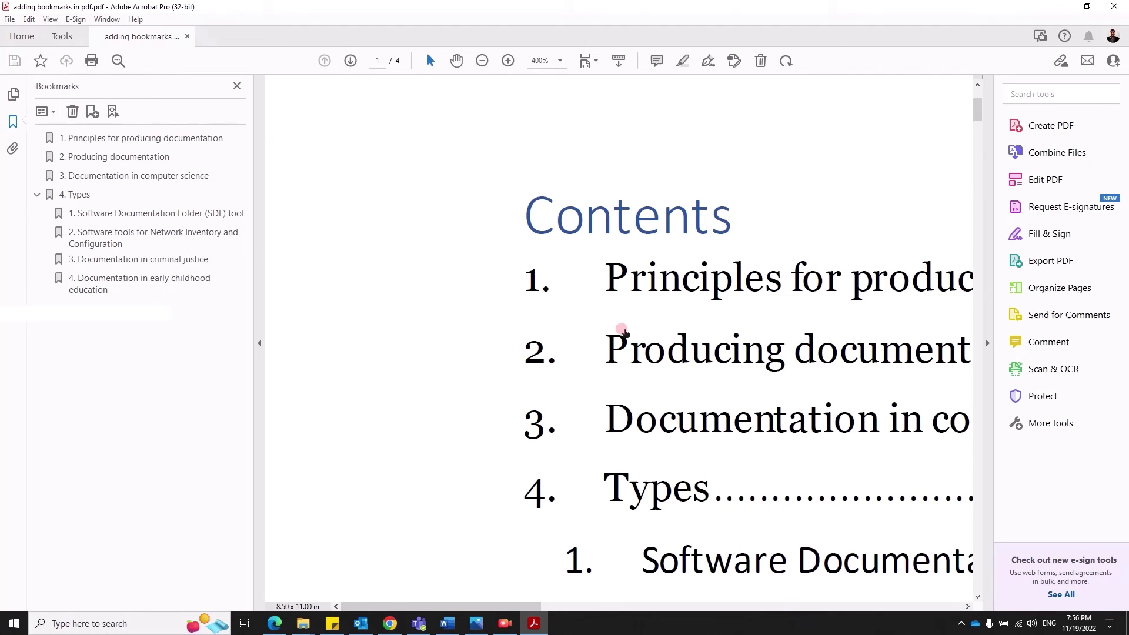
pyautogui.moveTo(978, 113); pyautogui.dragTo(978, 95)
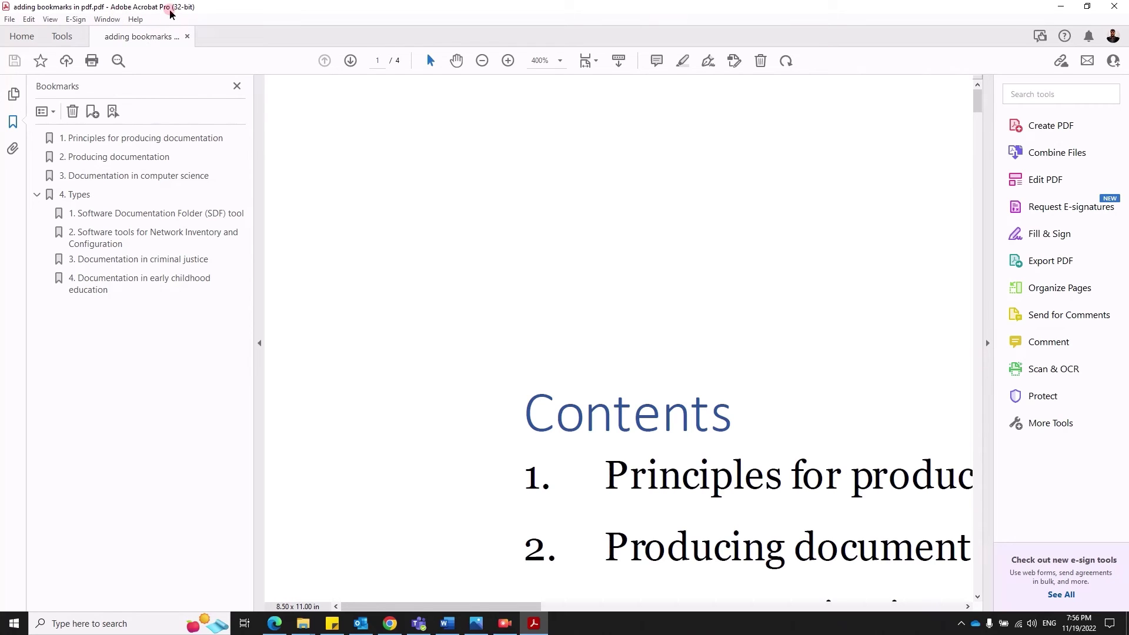
# - Review Document Properties without changes, hide the Bookmarks panel, and switch to Word
pyautogui.click(10, 20)
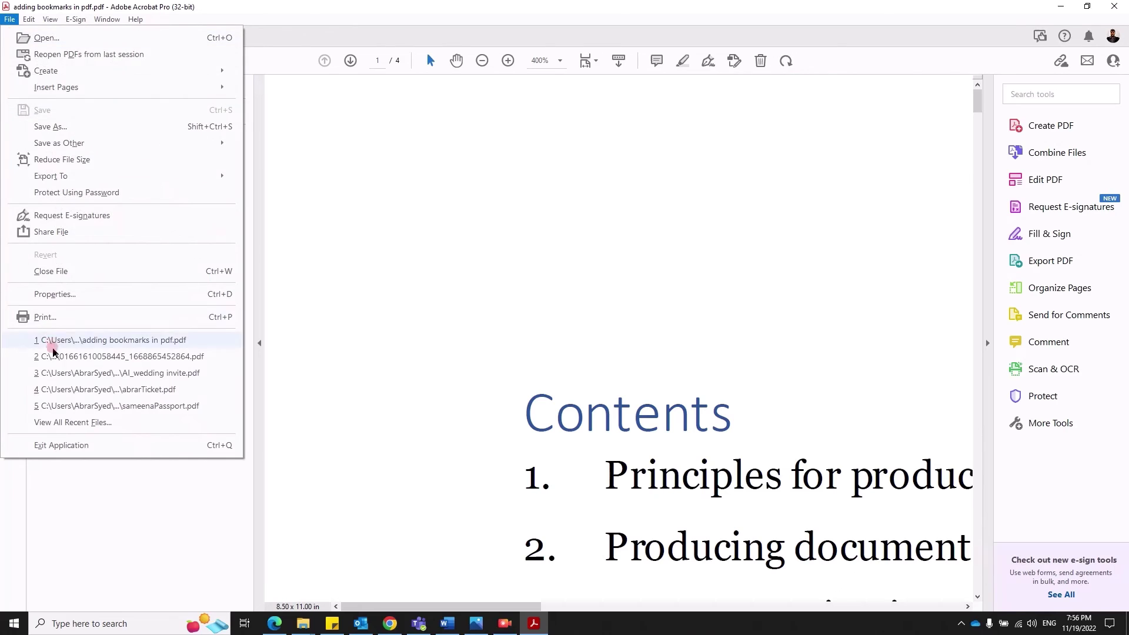
pyautogui.click(67, 295)
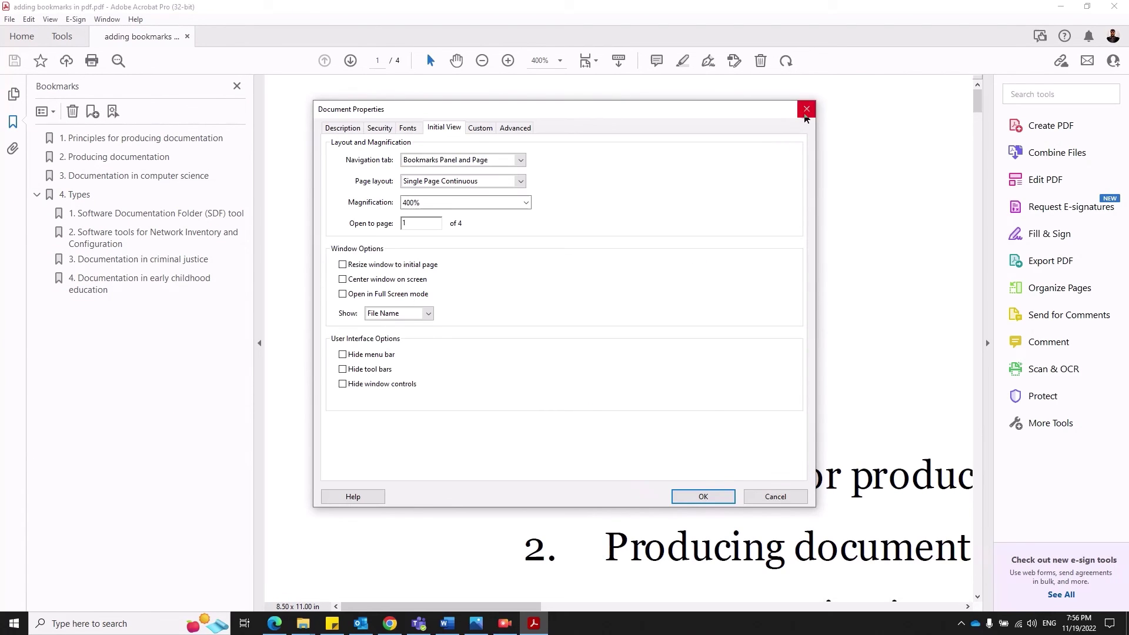
pyautogui.click(803, 110)
pyautogui.click(12, 122)
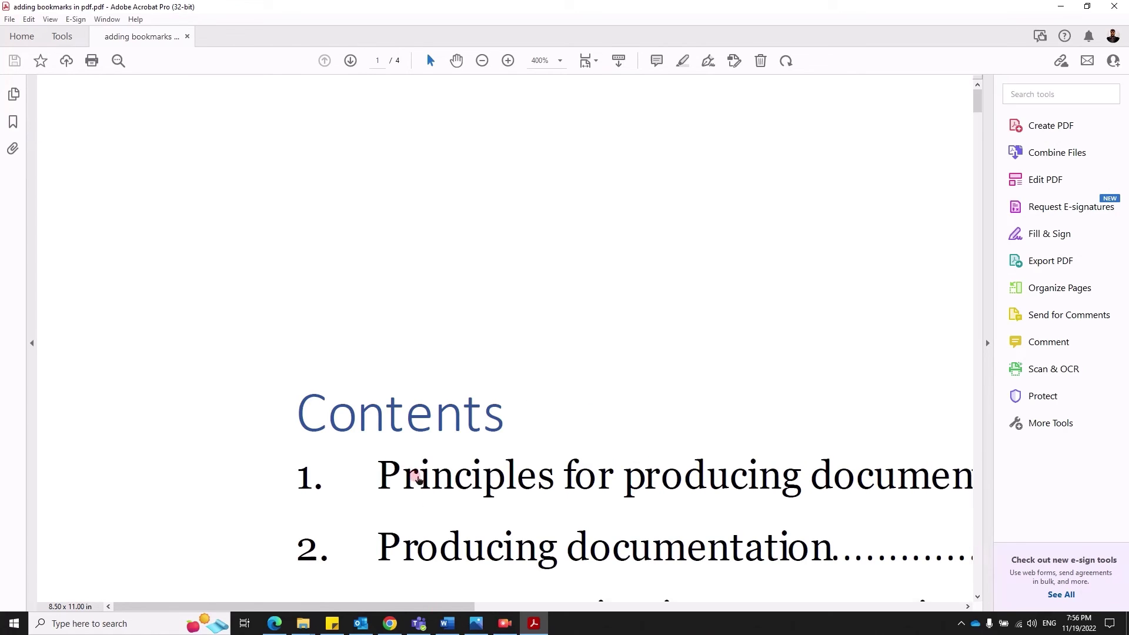
pyautogui.click(447, 625)
# - Export the Word document as Adobe PDF again with headings converted to bookmarks
pyautogui.click(14, 31)
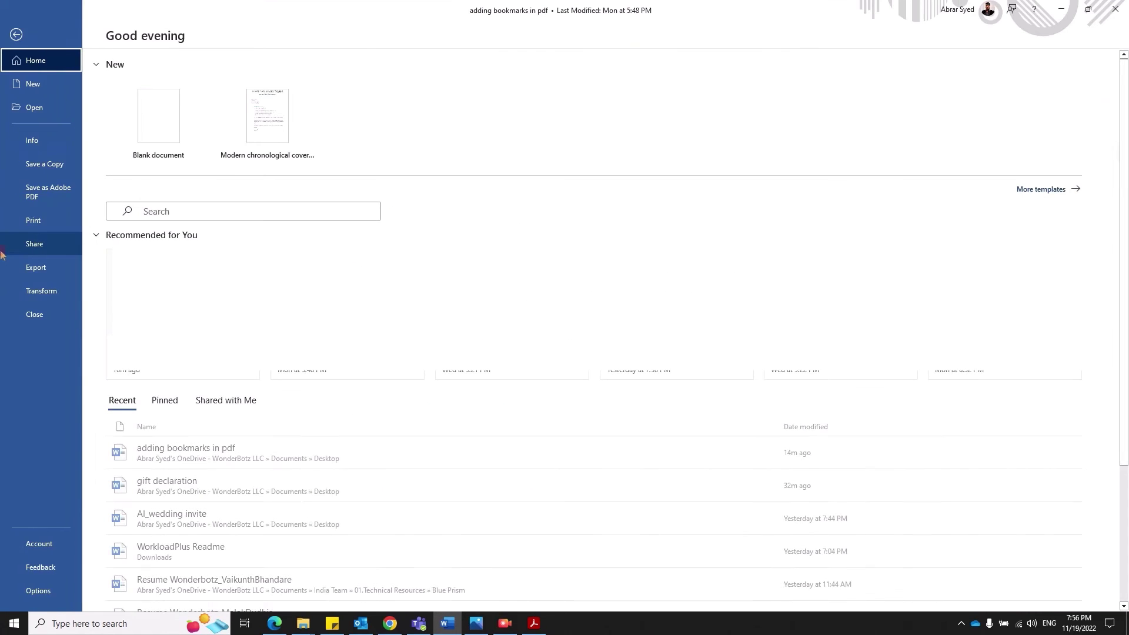
pyautogui.click(50, 187)
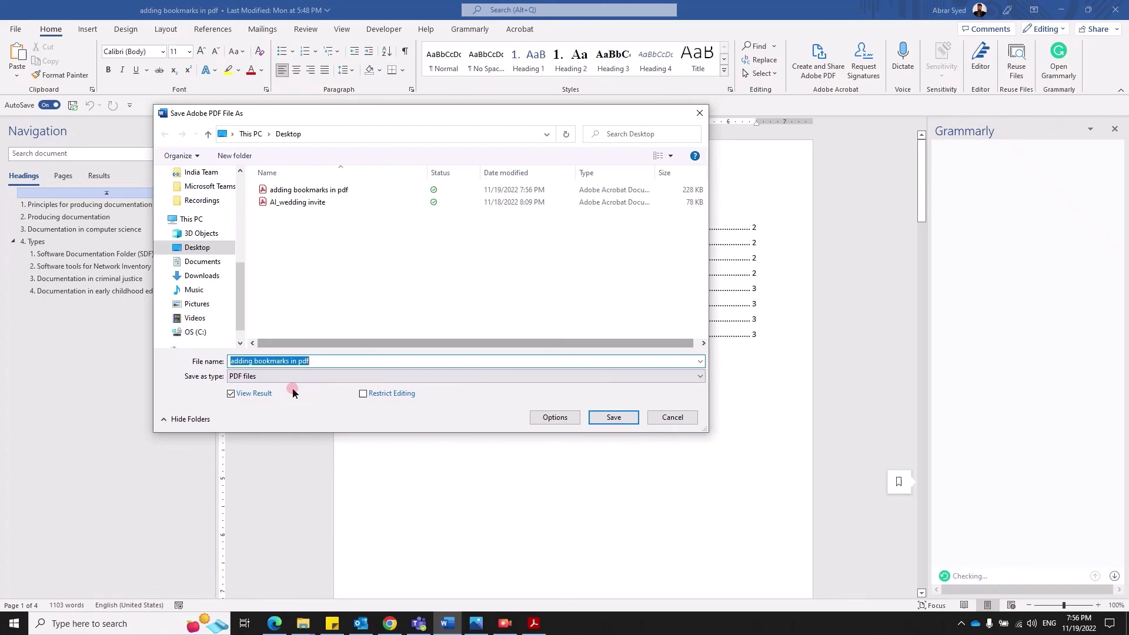
pyautogui.click(556, 416)
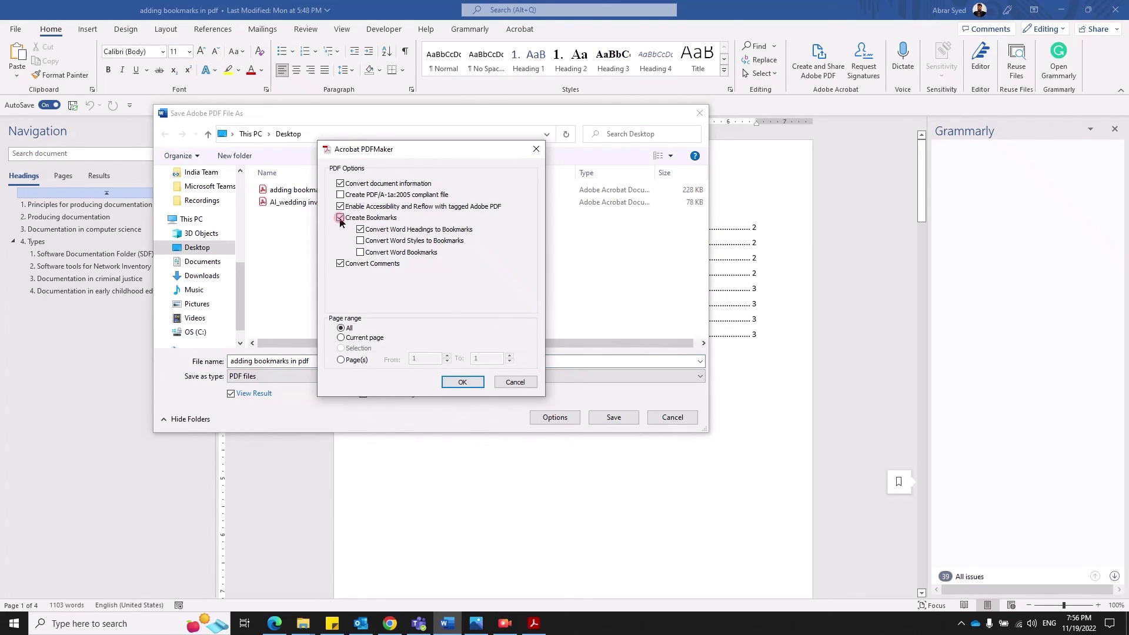
pyautogui.click(339, 219)
pyautogui.click(463, 382)
pyautogui.click(627, 417)
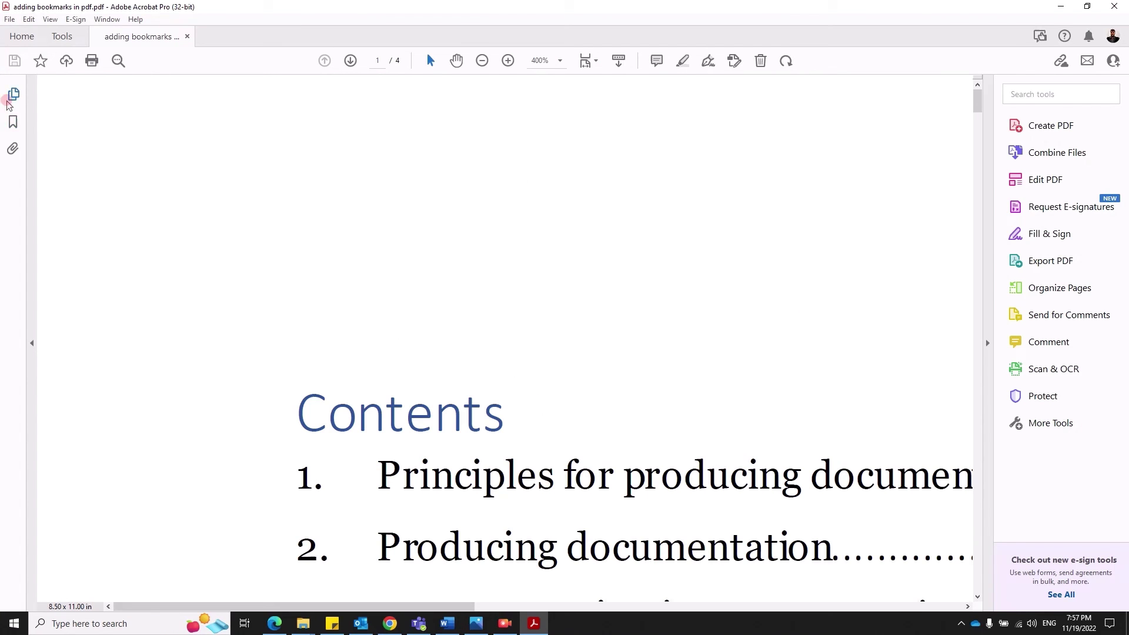
# - Reopen the Bookmarks panel to list the eight document headings beside the Contents page
pyautogui.click(13, 123)
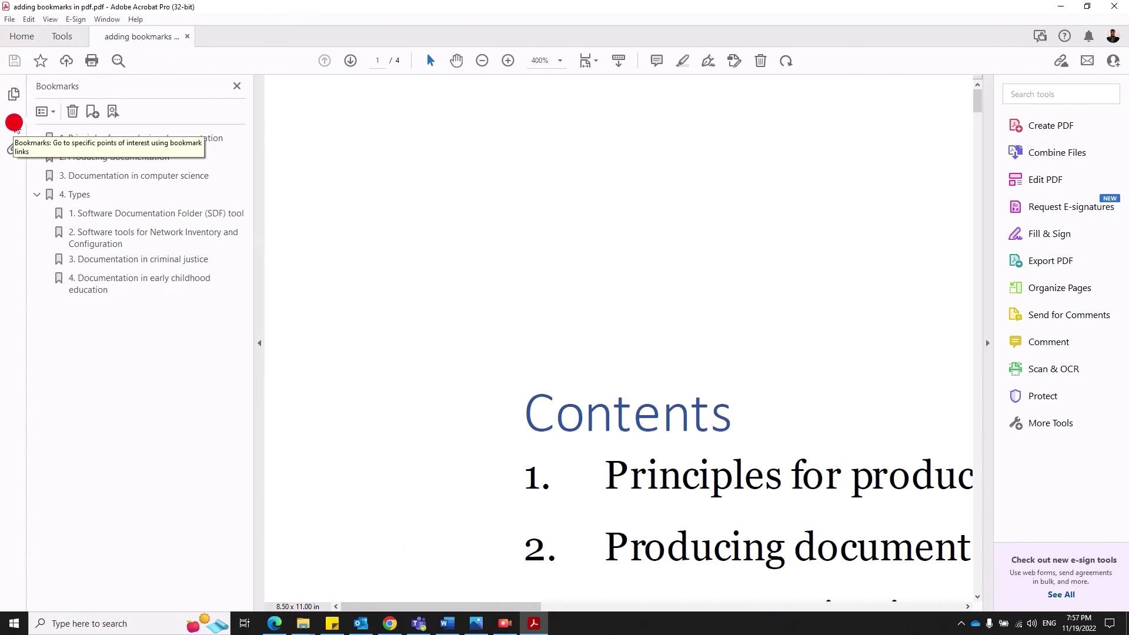
pyautogui.click(123, 107)
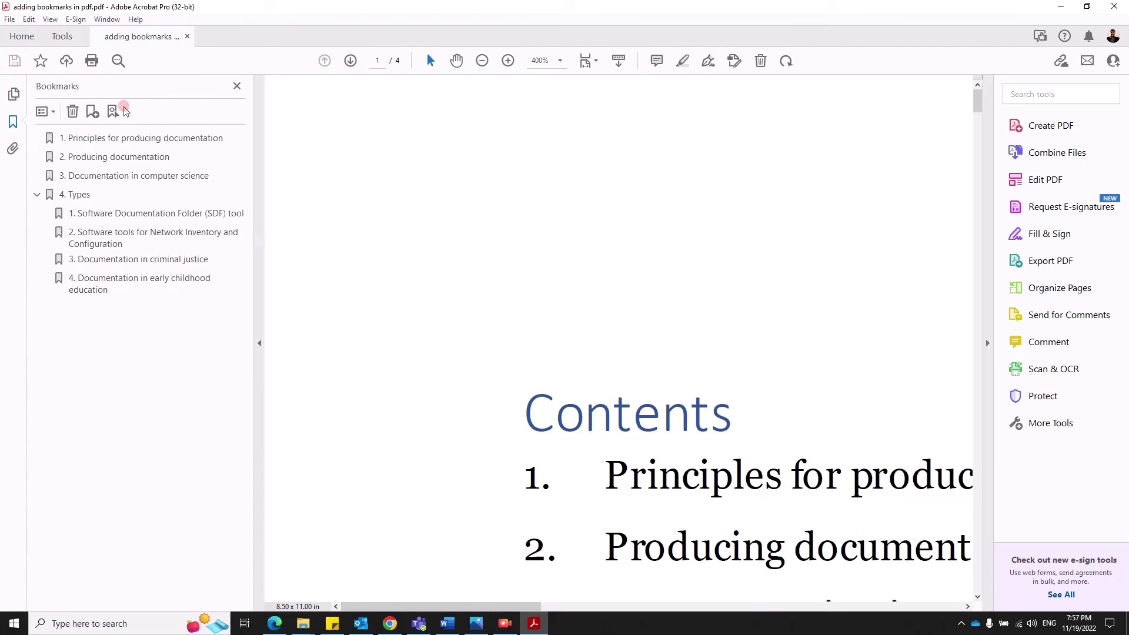